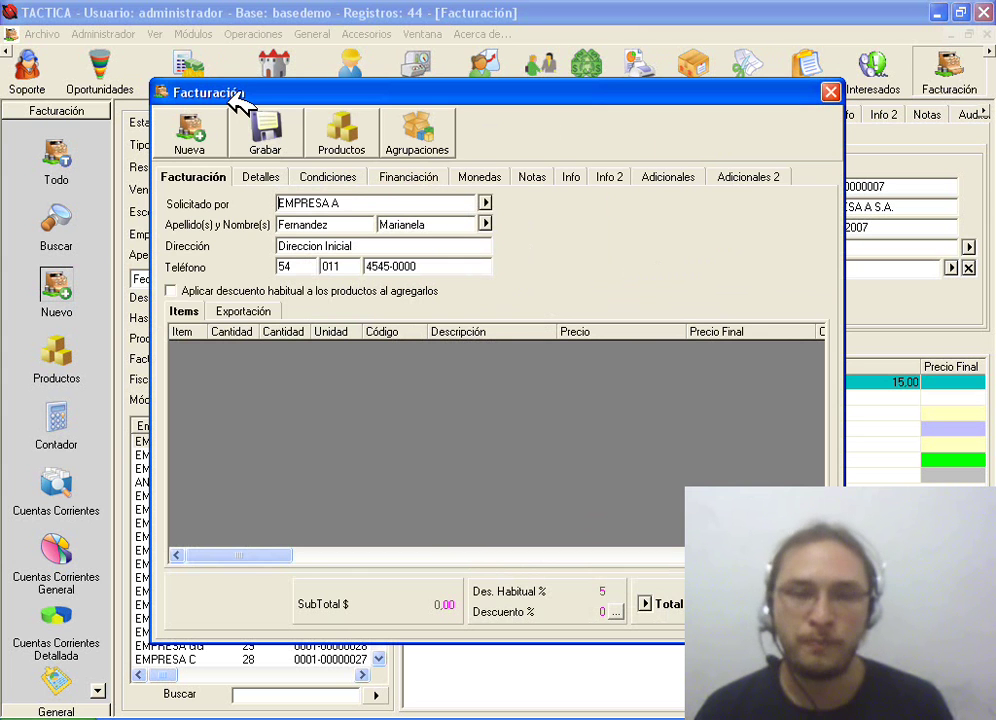
Step: Review the Talonario and Multipropósito fields in the new invoice's conditions
{"action": "left_click", "coordinate": [345, 178]}
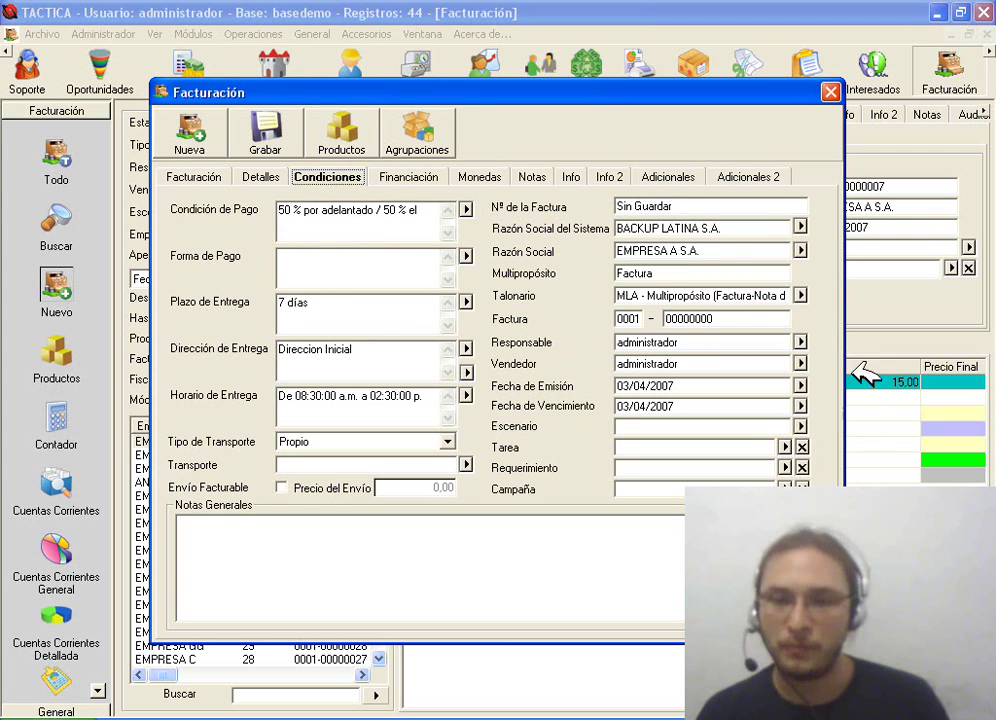
{"action": "left_click_drag", "start_coordinate": [716, 289], "coordinate": [614, 290]}
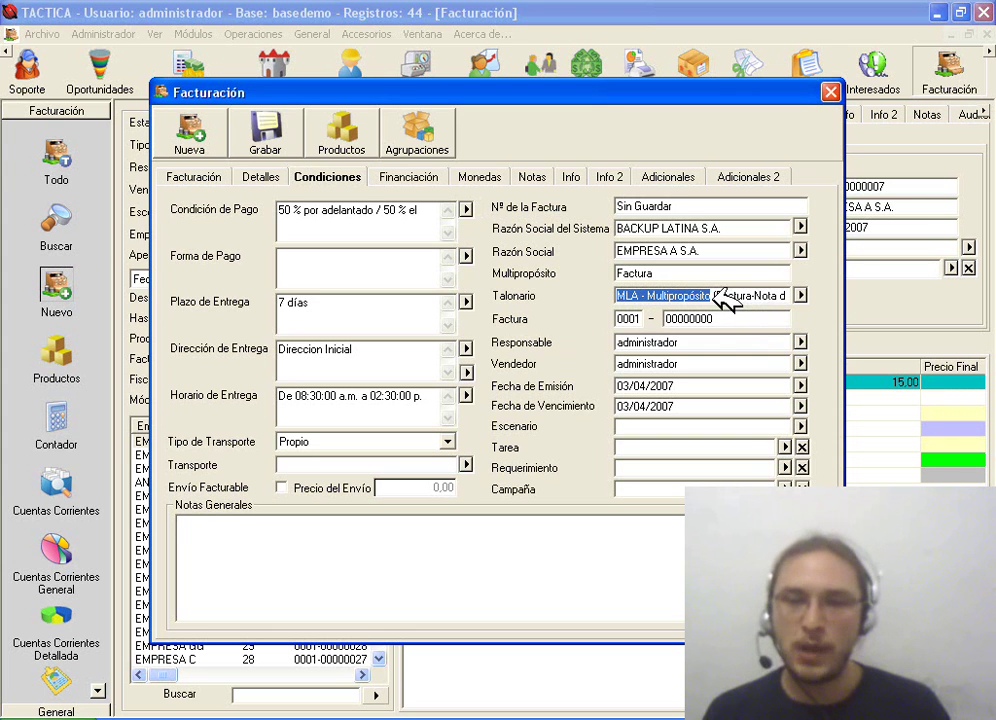
{"action": "left_click_drag", "start_coordinate": [722, 295], "coordinate": [651, 291]}
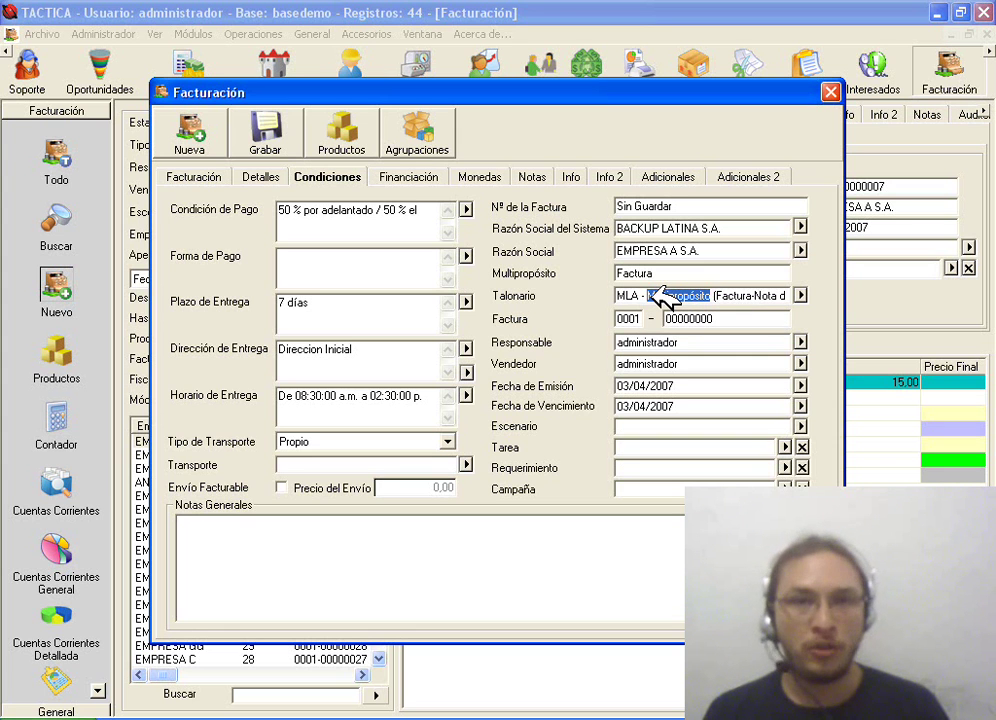
{"action": "left_click_drag", "start_coordinate": [647, 296], "coordinate": [636, 313]}
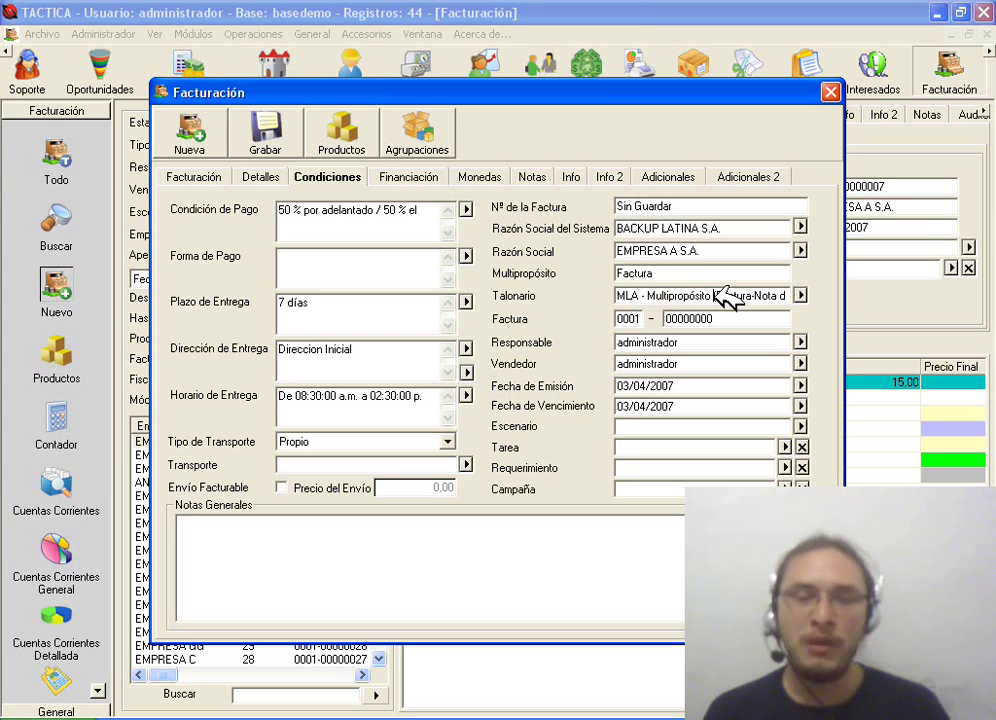
{"action": "left_click_drag", "start_coordinate": [715, 293], "coordinate": [812, 295]}
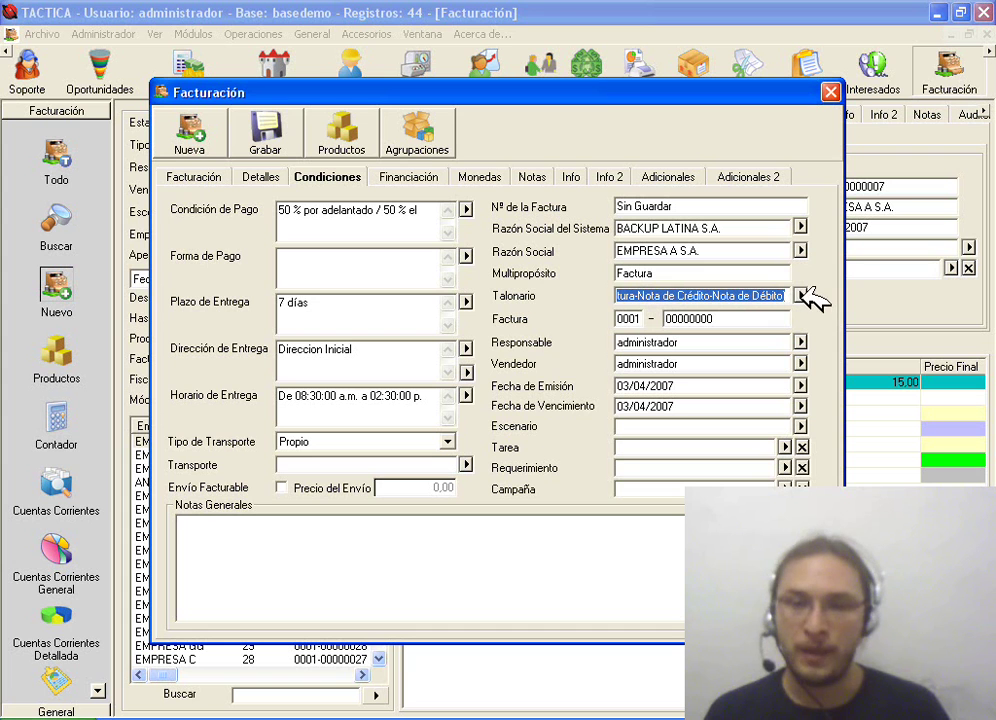
{"action": "left_click_drag", "start_coordinate": [762, 298], "coordinate": [616, 296]}
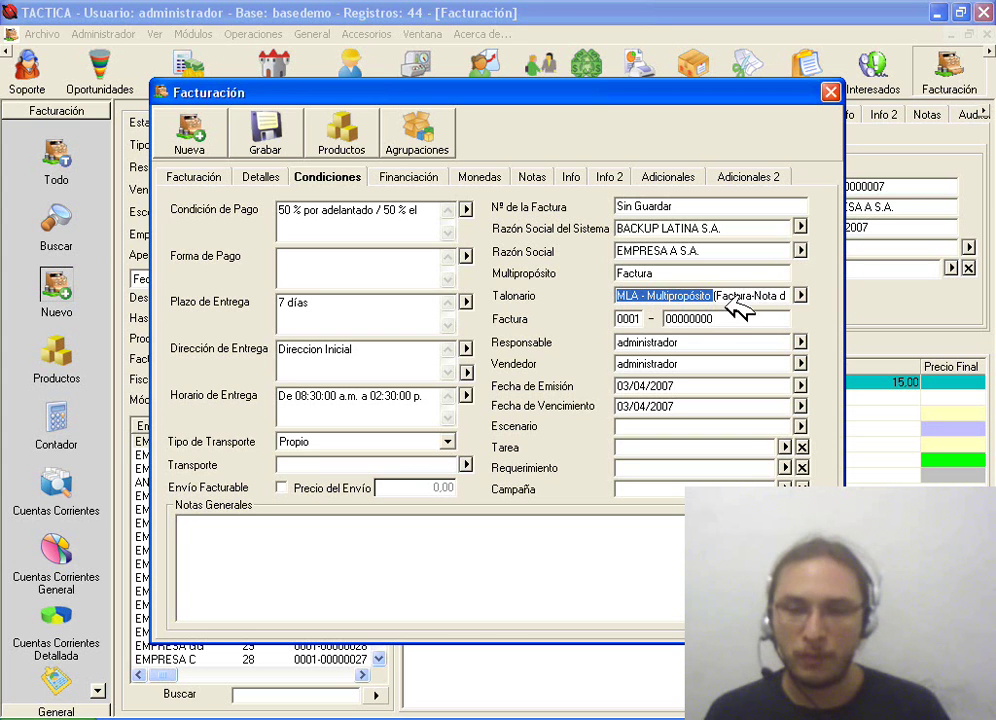
{"action": "left_click_drag", "start_coordinate": [740, 272], "coordinate": [610, 275]}
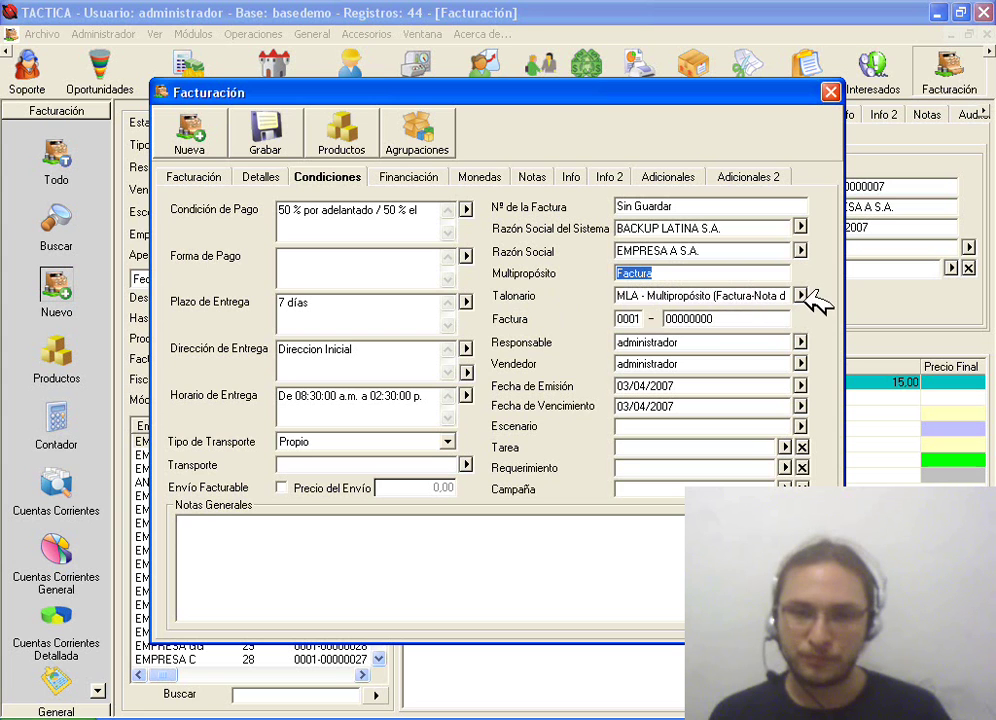
Step: Assign BACKUP LATINA S.A.'s MLA - Multipropósito talonario to the document as Nota de Crédito and return to its item list
{"action": "left_click", "coordinate": [801, 295]}
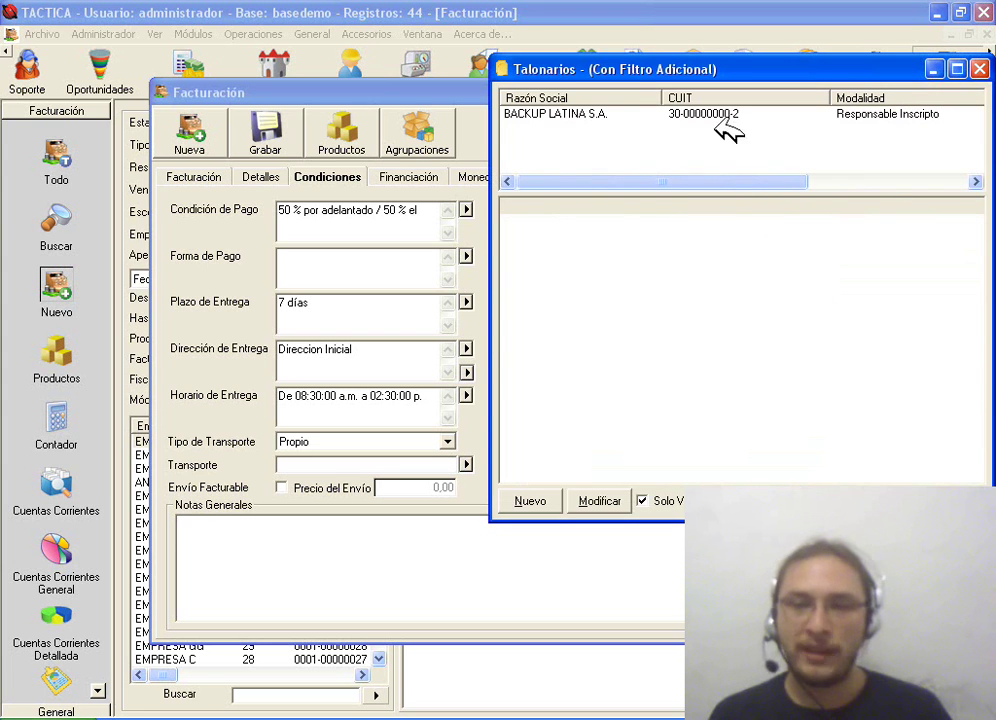
{"action": "left_click", "coordinate": [725, 116]}
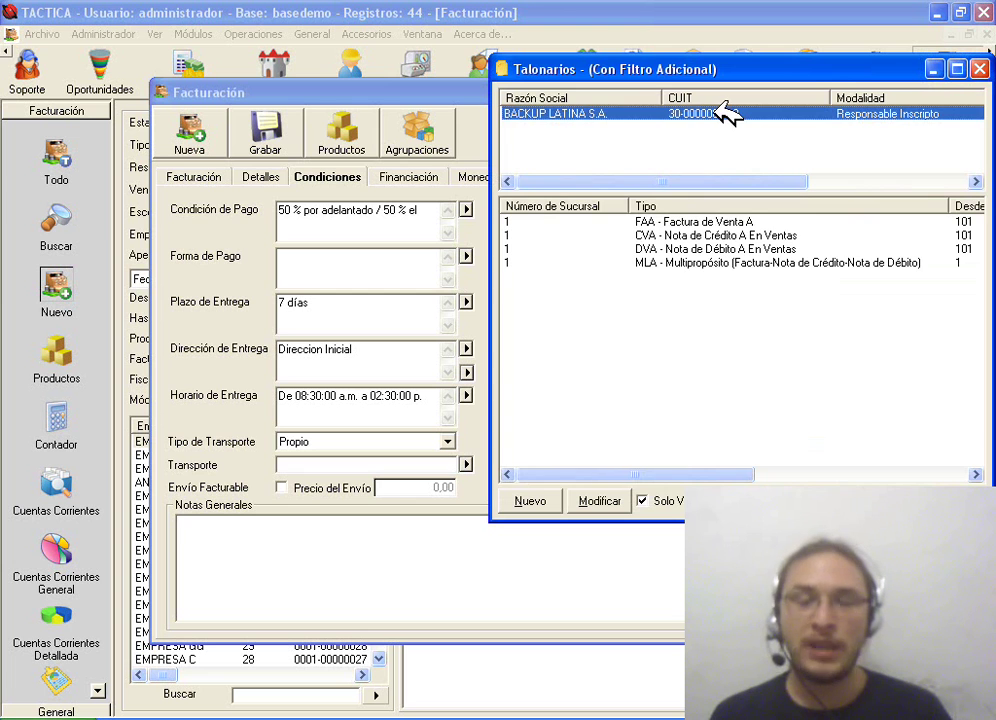
{"action": "left_click", "coordinate": [700, 263]}
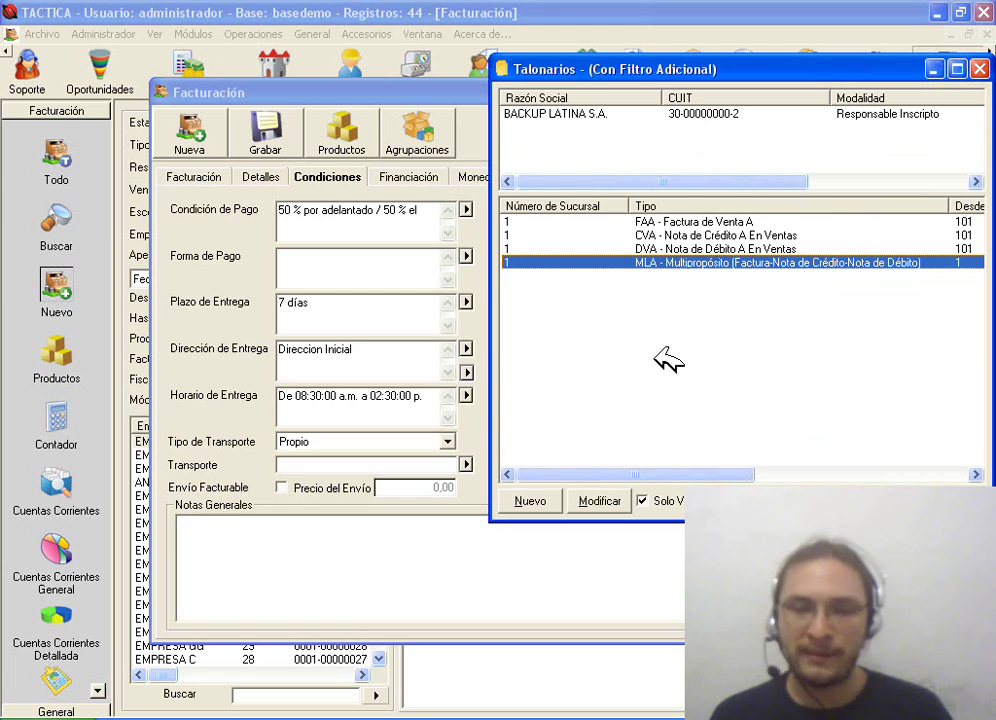
{"action": "left_click_drag", "start_coordinate": [636, 465], "coordinate": [672, 464]}
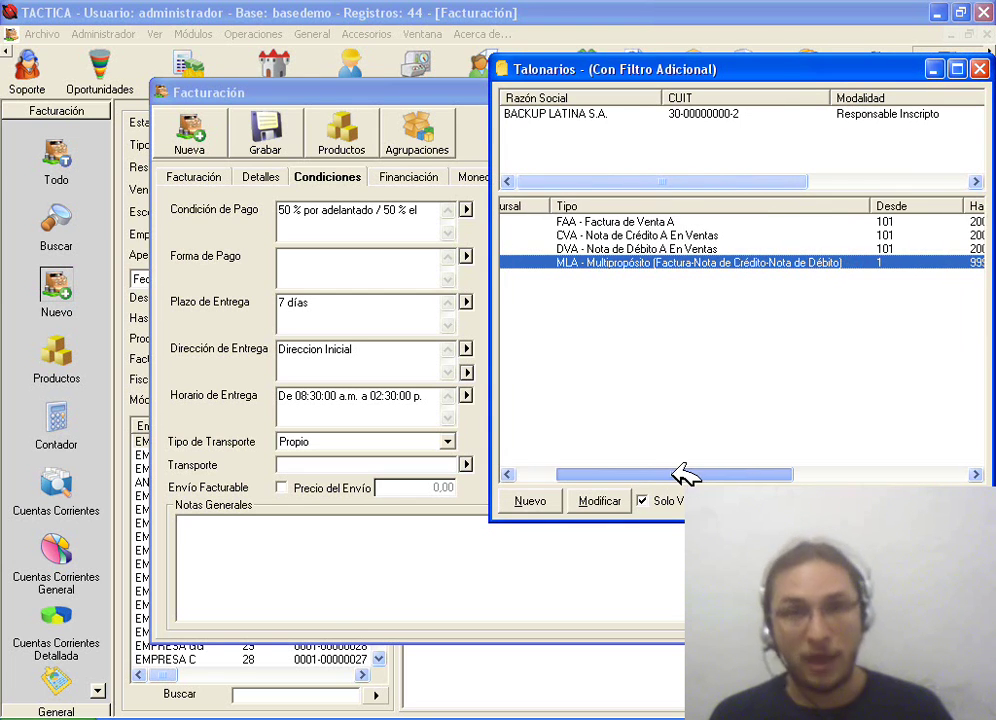
{"action": "left_click_drag", "start_coordinate": [683, 474], "coordinate": [606, 453]}
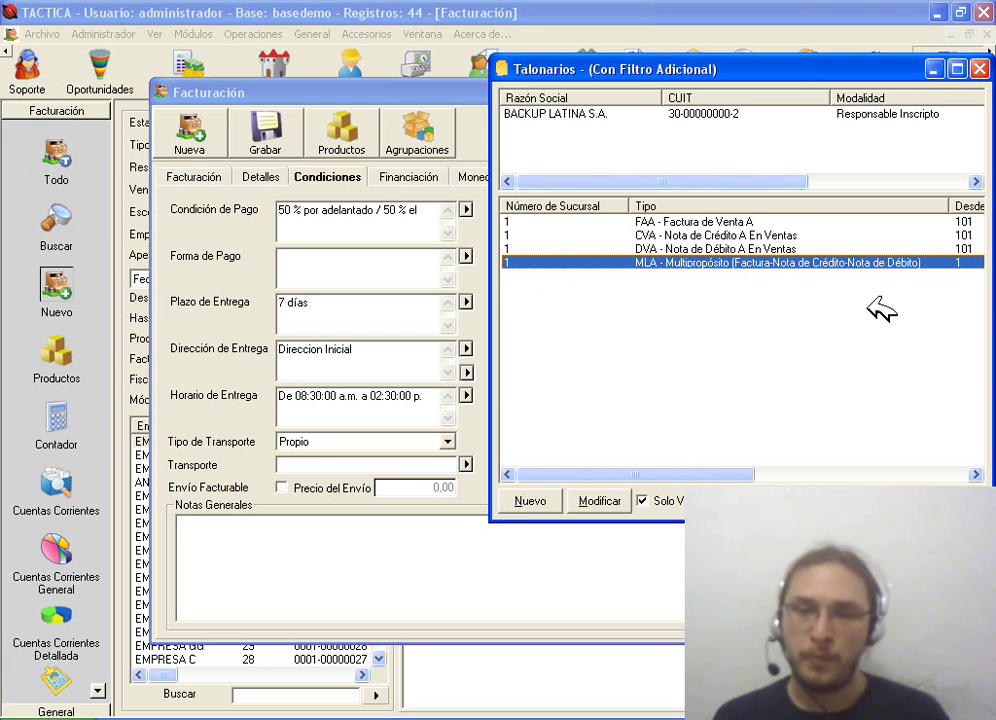
{"action": "double_click", "coordinate": [660, 262]}
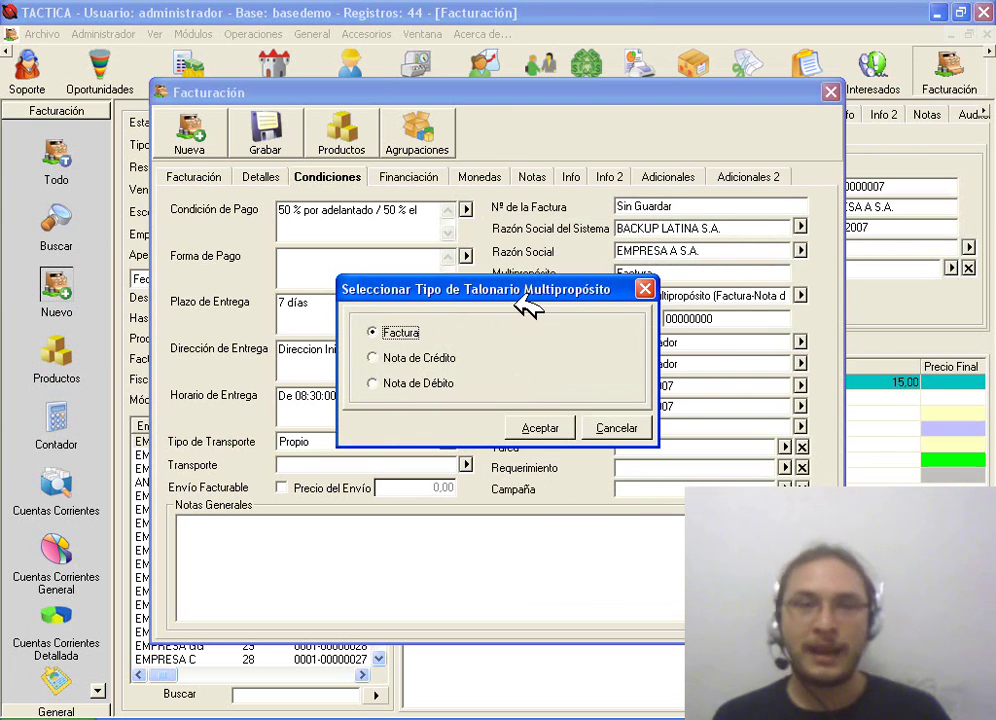
{"action": "left_click", "coordinate": [437, 358]}
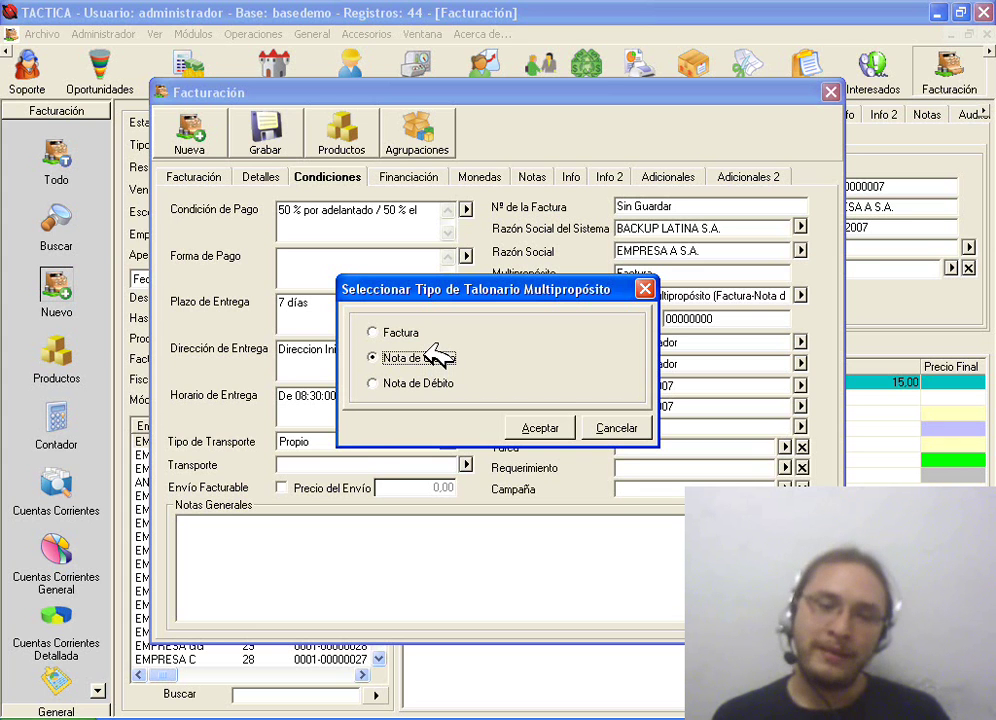
{"action": "left_click", "coordinate": [541, 428]}
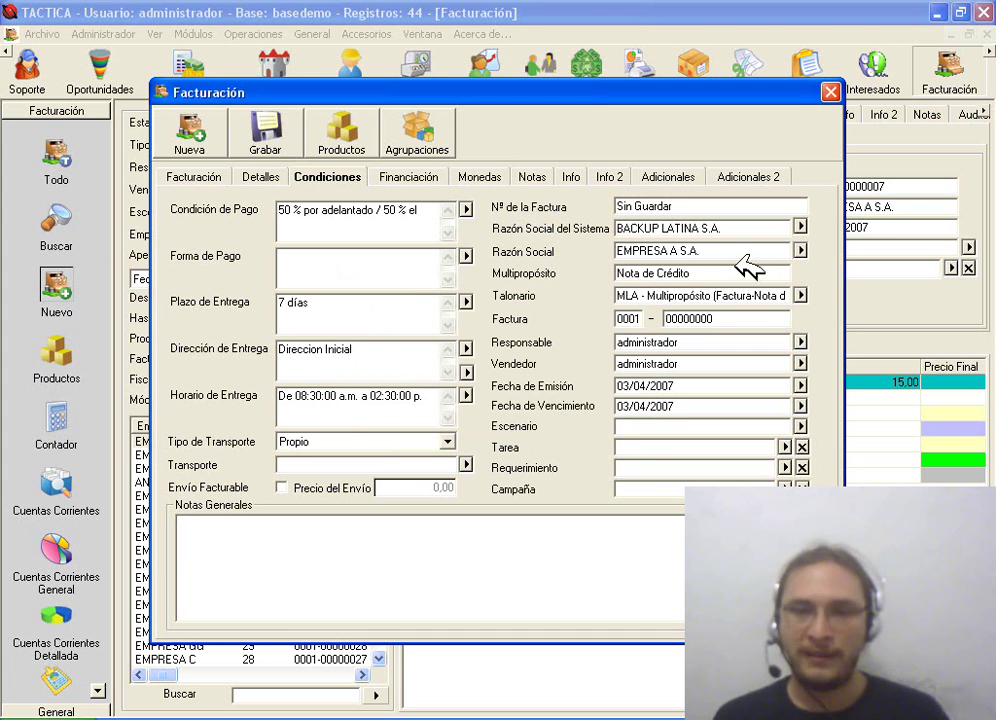
{"action": "left_click", "coordinate": [634, 273]}
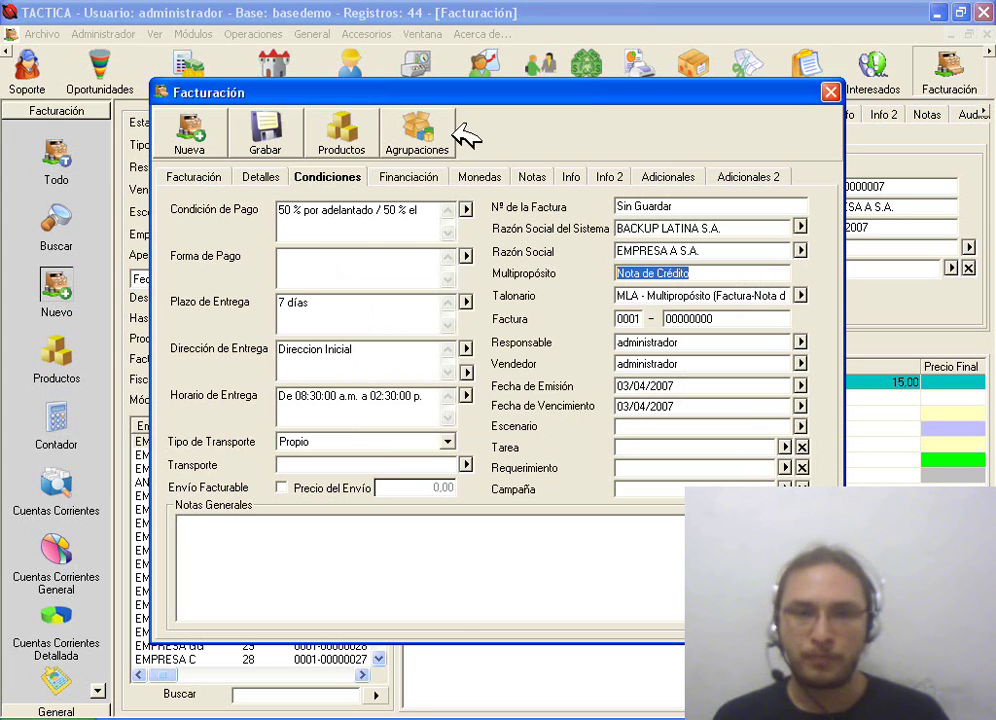
{"action": "left_click", "coordinate": [208, 177]}
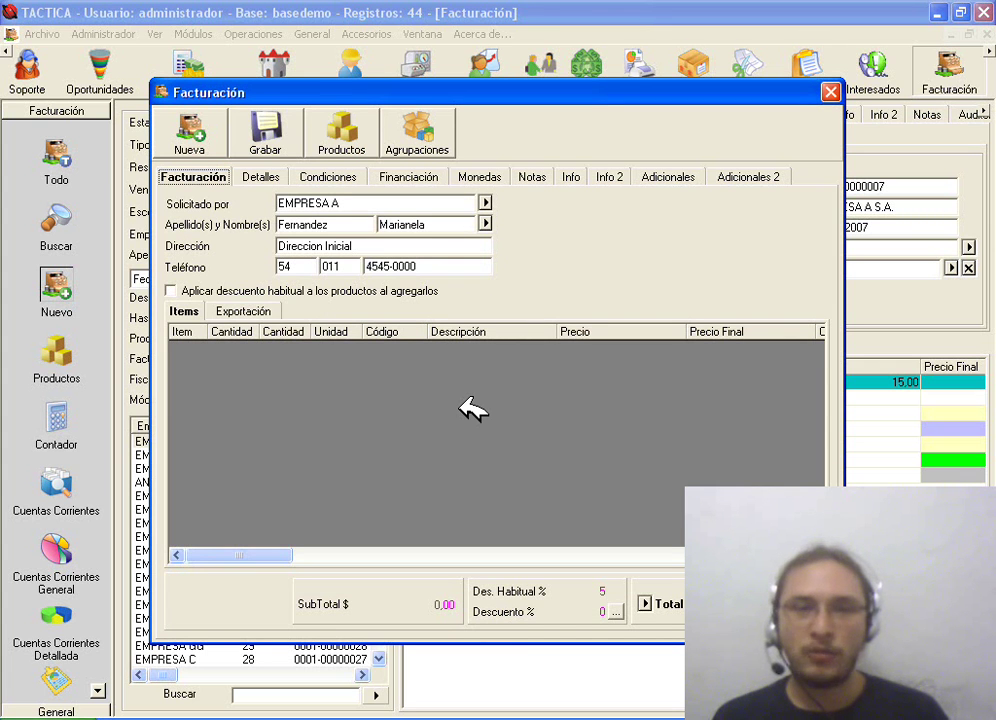
{"action": "left_click", "coordinate": [340, 140]}
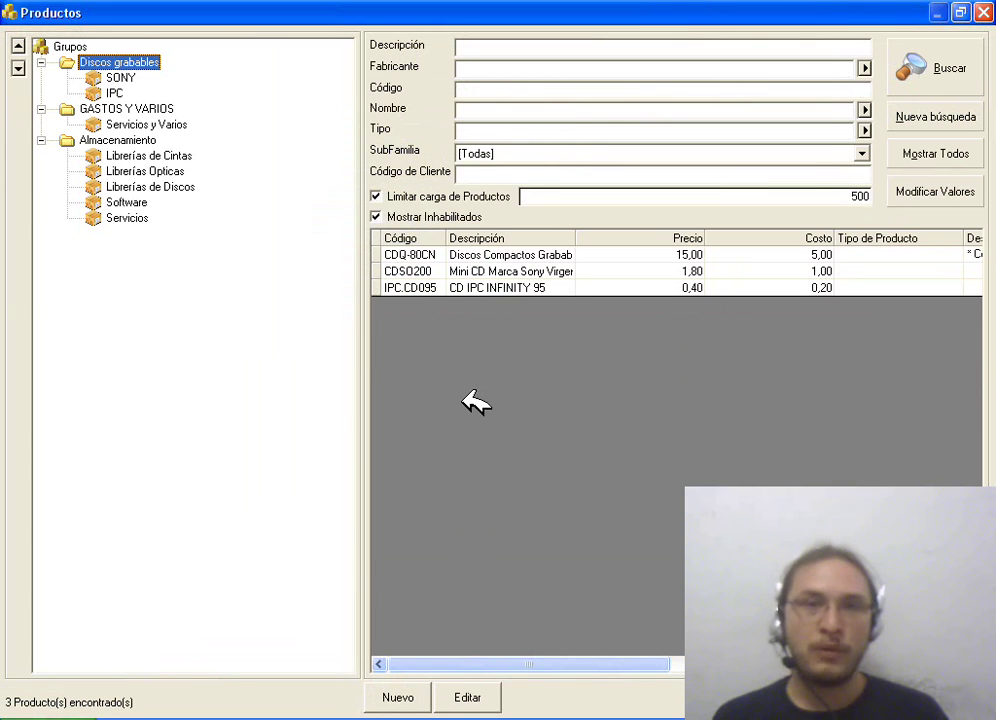
{"action": "left_click", "coordinate": [525, 257]}
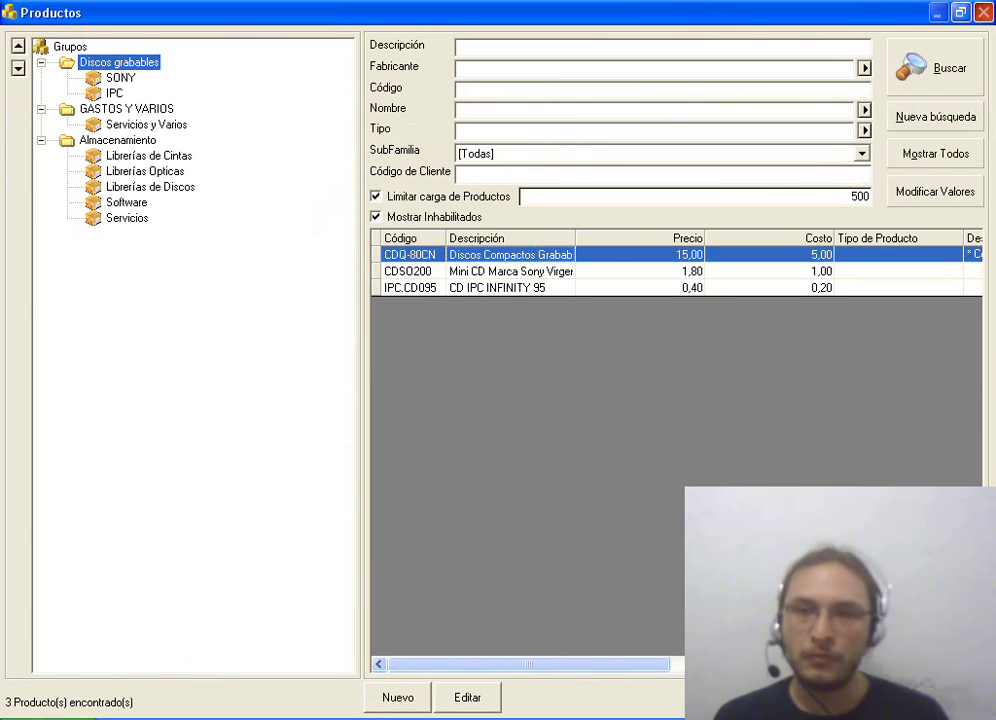
{"action": "left_click", "coordinate": [983, 12]}
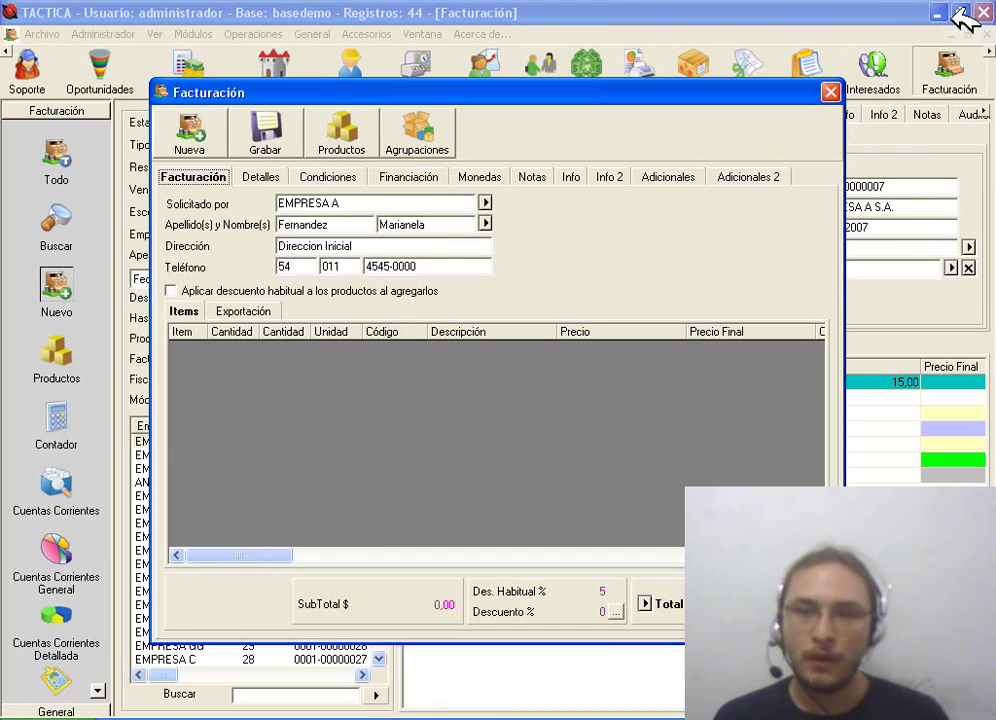
{"action": "right_click", "coordinate": [412, 385]}
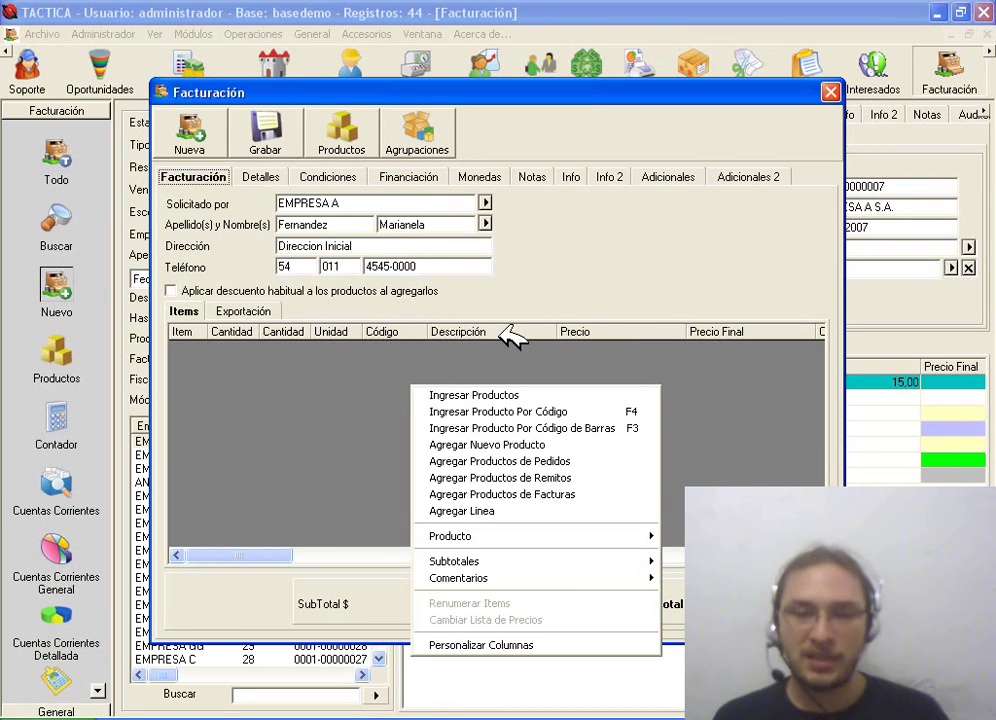
{"action": "left_click", "coordinate": [580, 511]}
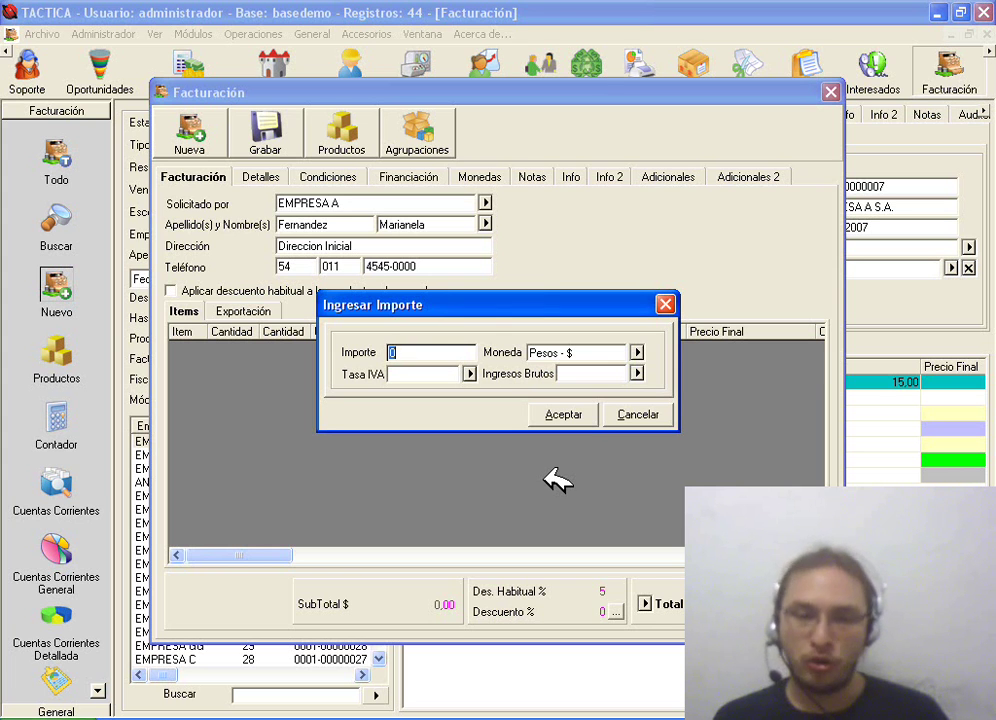
{"action": "left_click", "coordinate": [455, 372]}
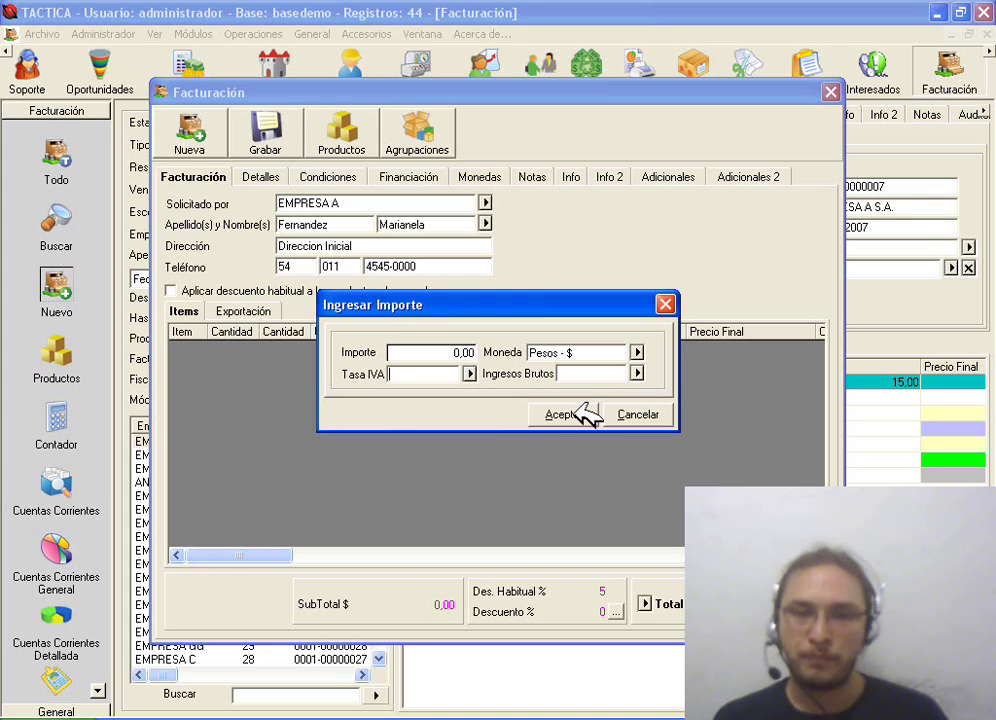
{"action": "left_click", "coordinate": [620, 415]}
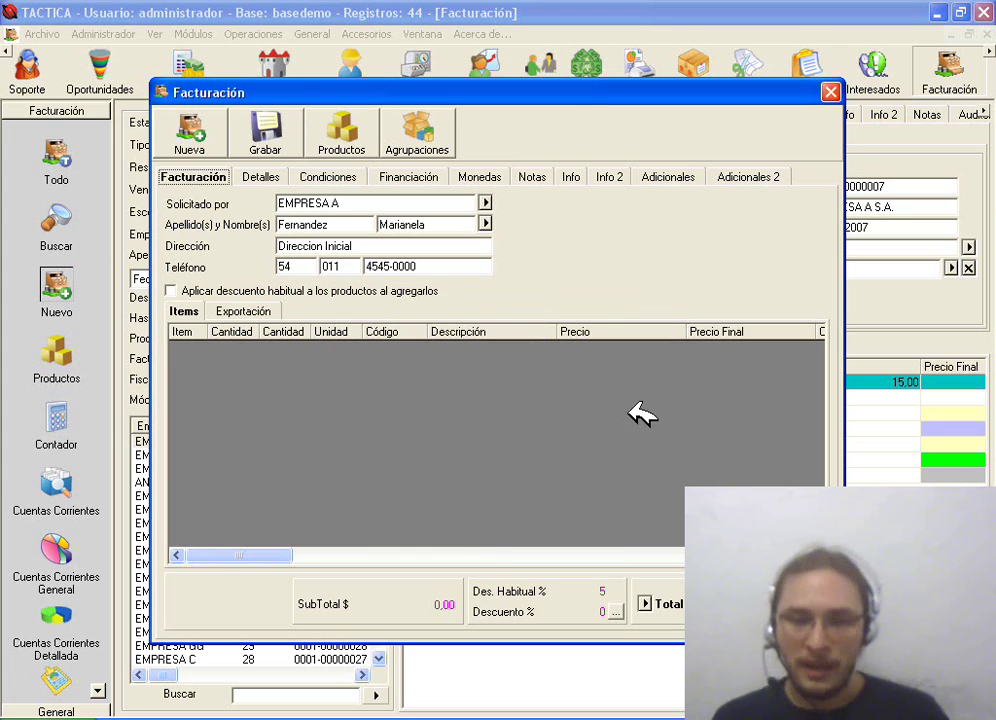
Step: Add product CDQ-80CN to the credit note from EMPRESA A's "Factura para imputar" invoice listed just above "Nota de Credito Nº 1"
{"action": "right_click", "coordinate": [385, 368]}
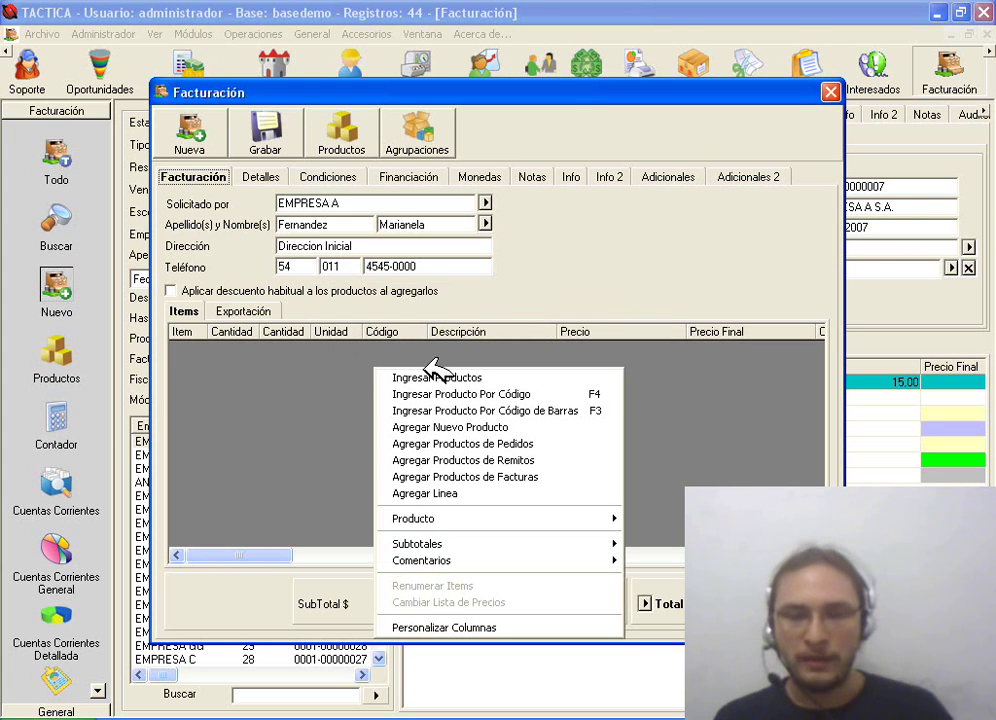
{"action": "left_click", "coordinate": [588, 477]}
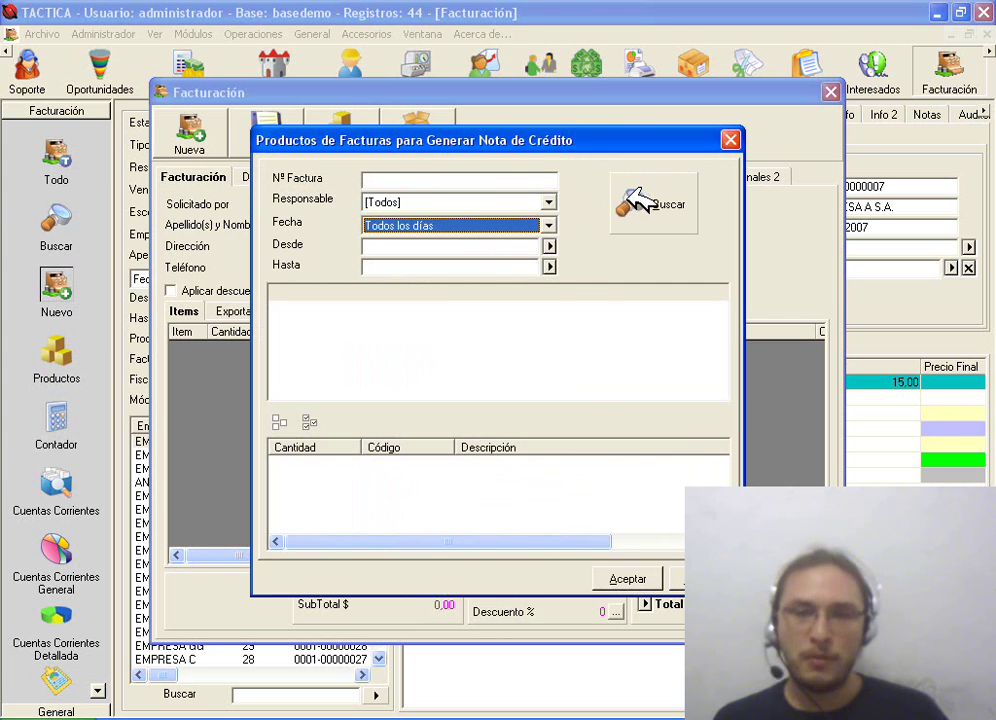
{"action": "left_click", "coordinate": [665, 203]}
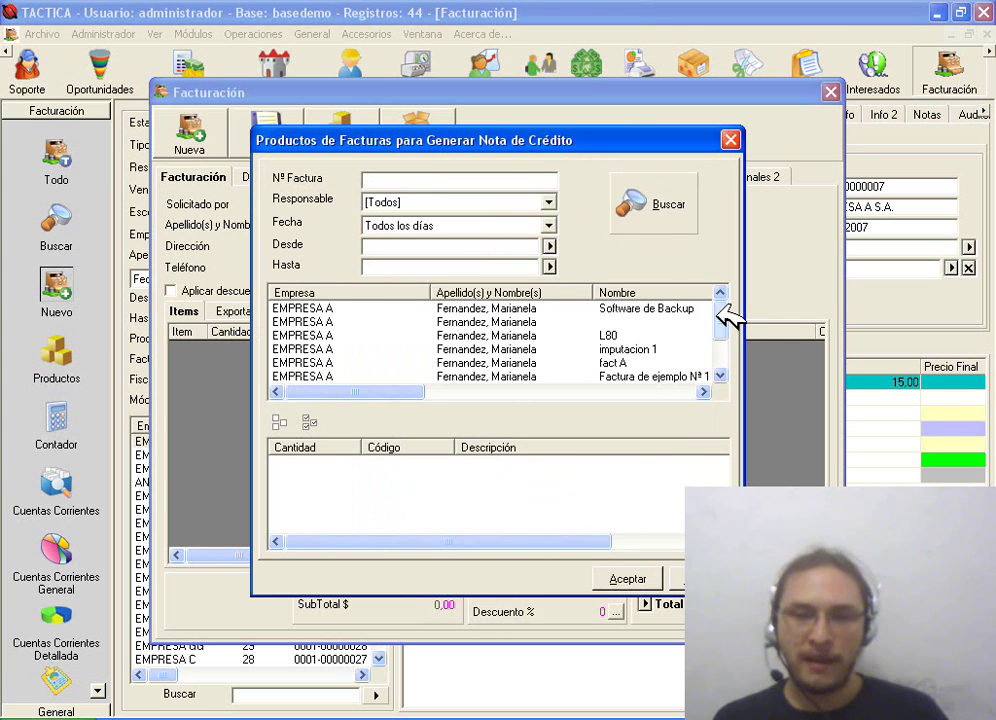
{"action": "left_click_drag", "start_coordinate": [725, 325], "coordinate": [740, 355]}
{"action": "left_click", "coordinate": [655, 362]}
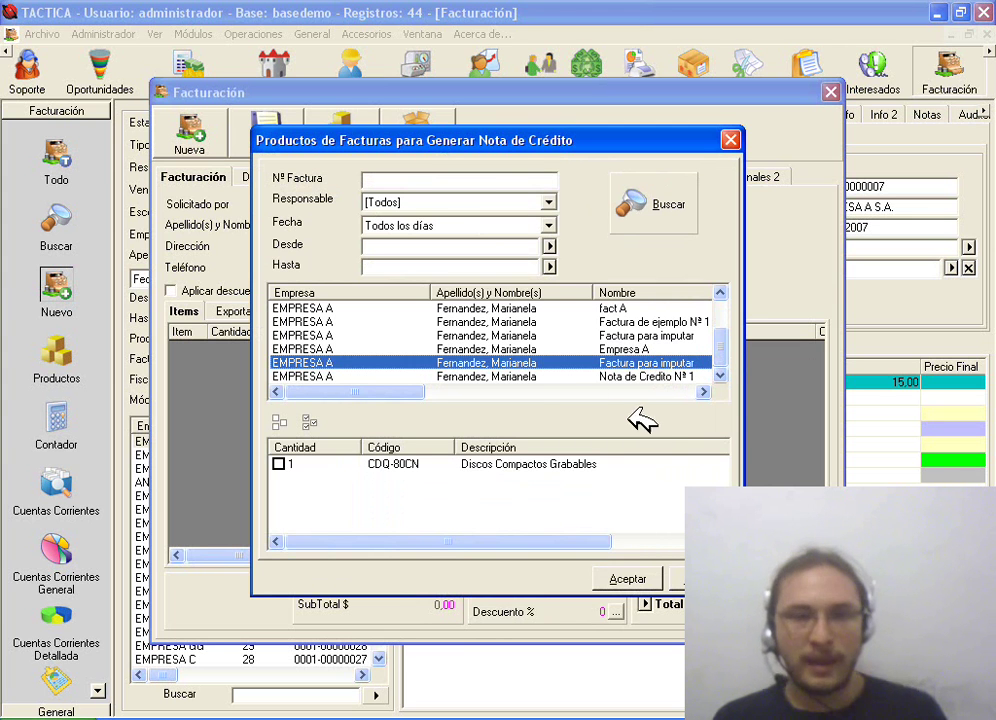
{"action": "left_click_drag", "start_coordinate": [413, 390], "coordinate": [367, 391]}
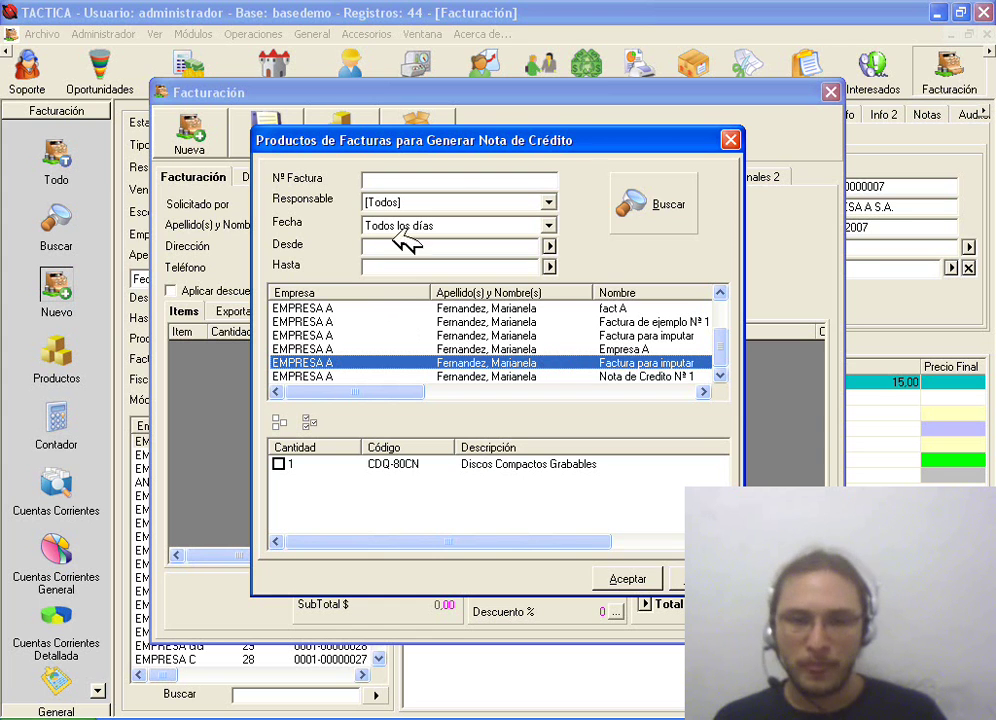
{"action": "left_click", "coordinate": [378, 462]}
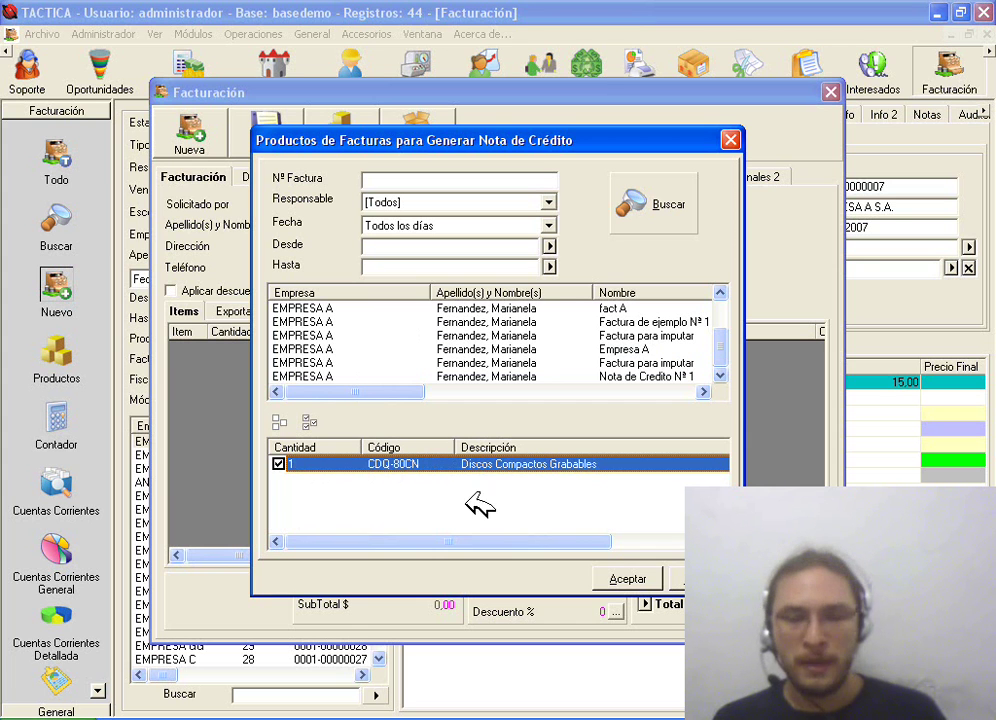
{"action": "left_click", "coordinate": [622, 579]}
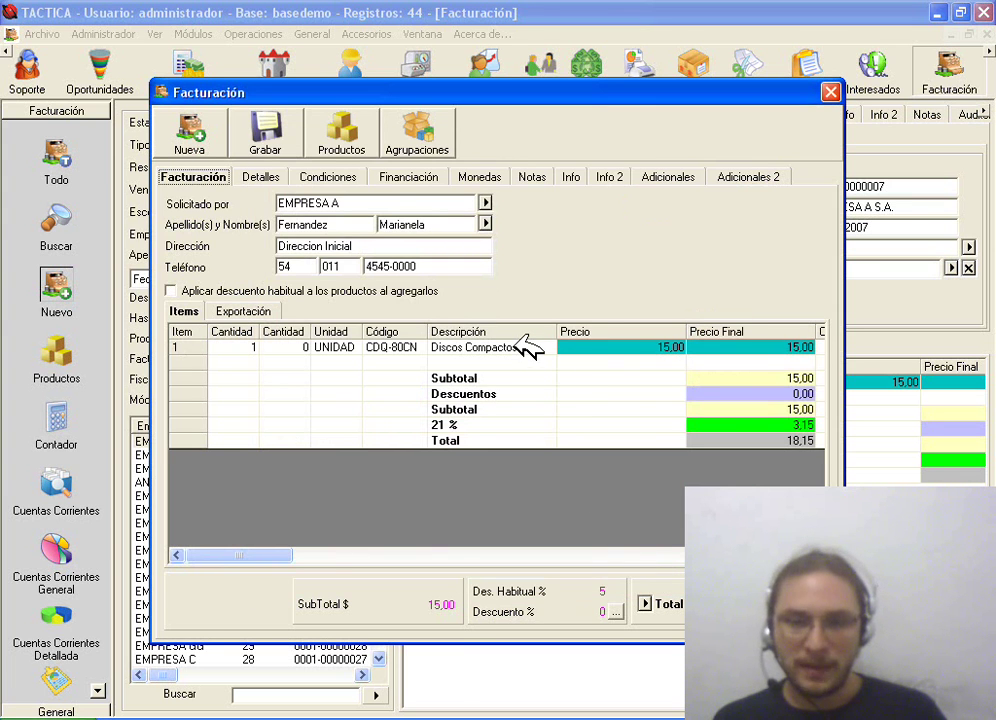
{"action": "left_click", "coordinate": [529, 347]}
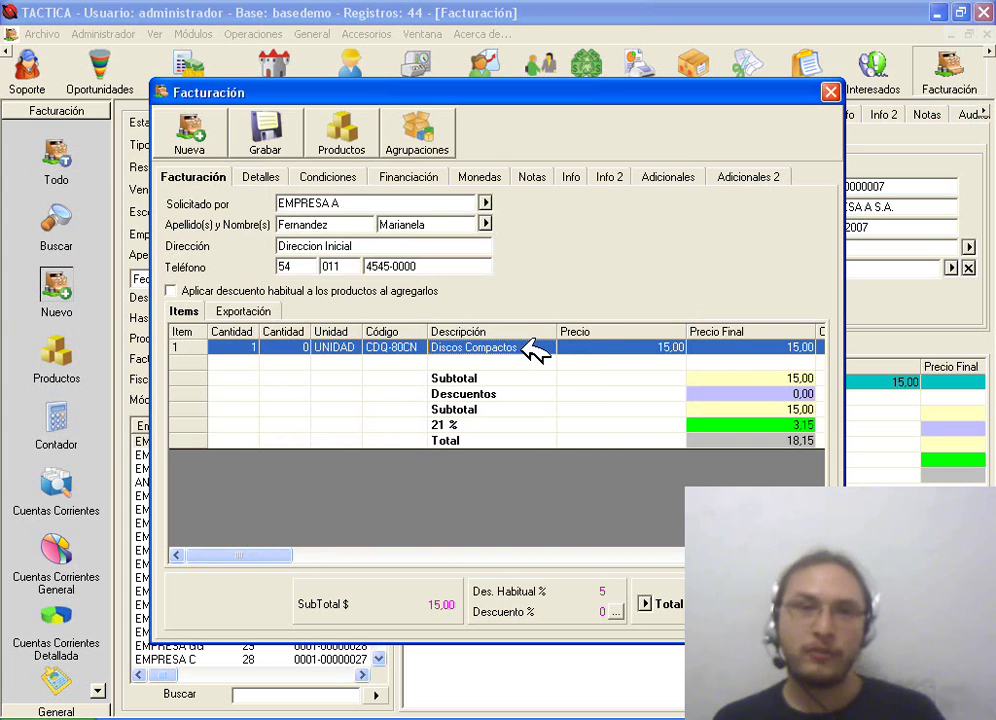
Step: Start saving the credit note and name it "N/C 1", keeping the proposed number
{"action": "left_click", "coordinate": [272, 136]}
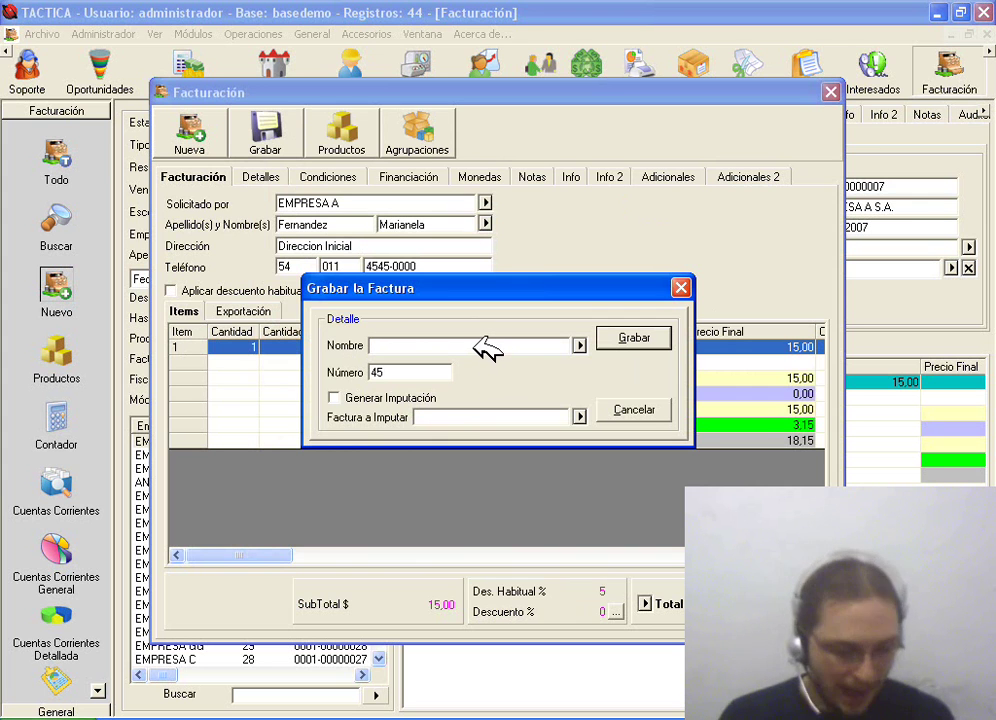
{"action": "type", "text": "N/"}
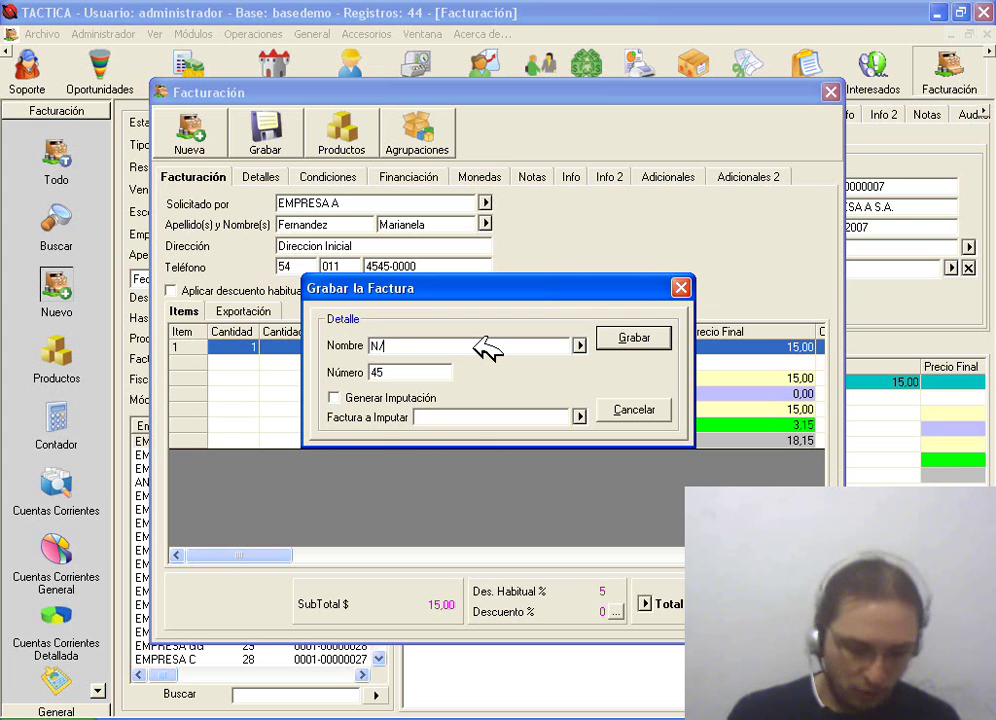
{"action": "type", "text": "C"}
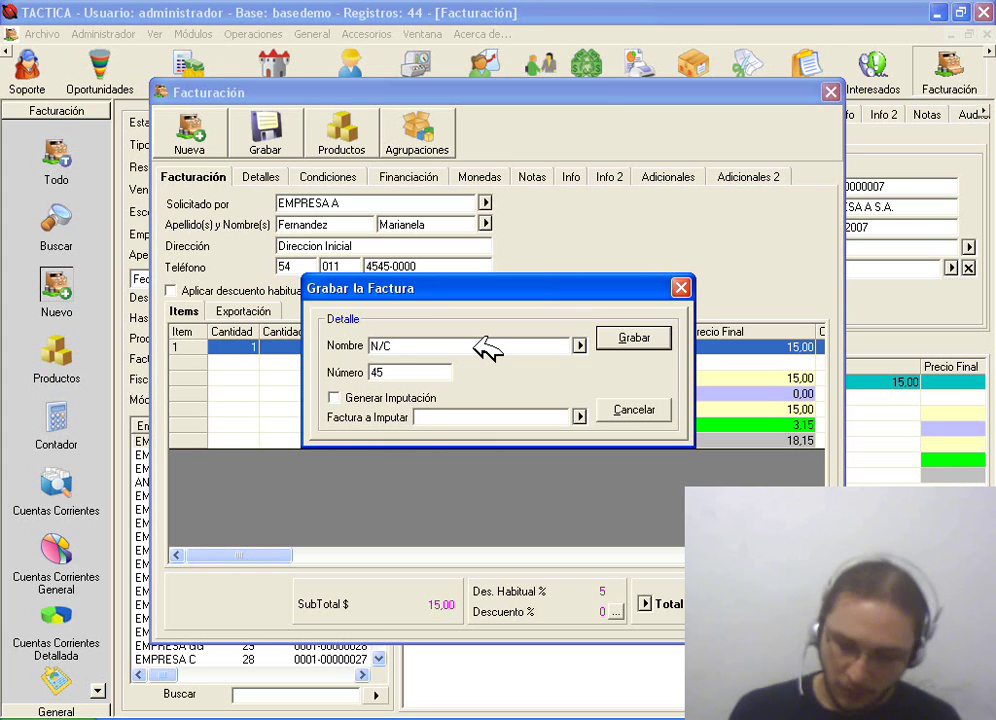
{"action": "type", "text": " 1"}
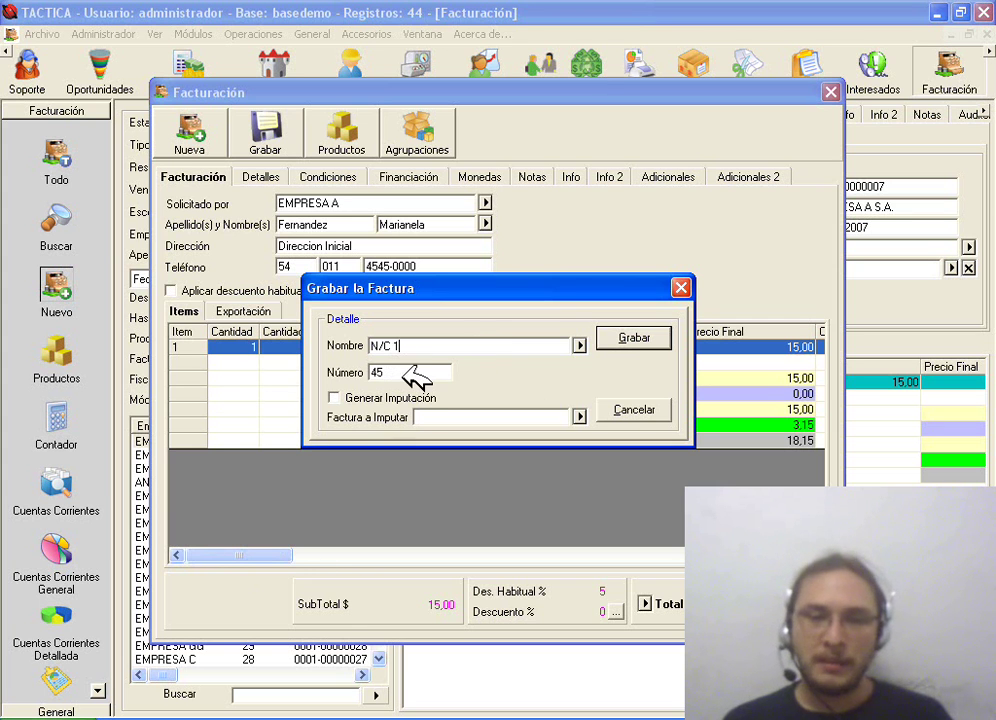
{"action": "key", "text": "Tab"}
{"action": "left_click_drag", "start_coordinate": [421, 285], "coordinate": [398, 205]}
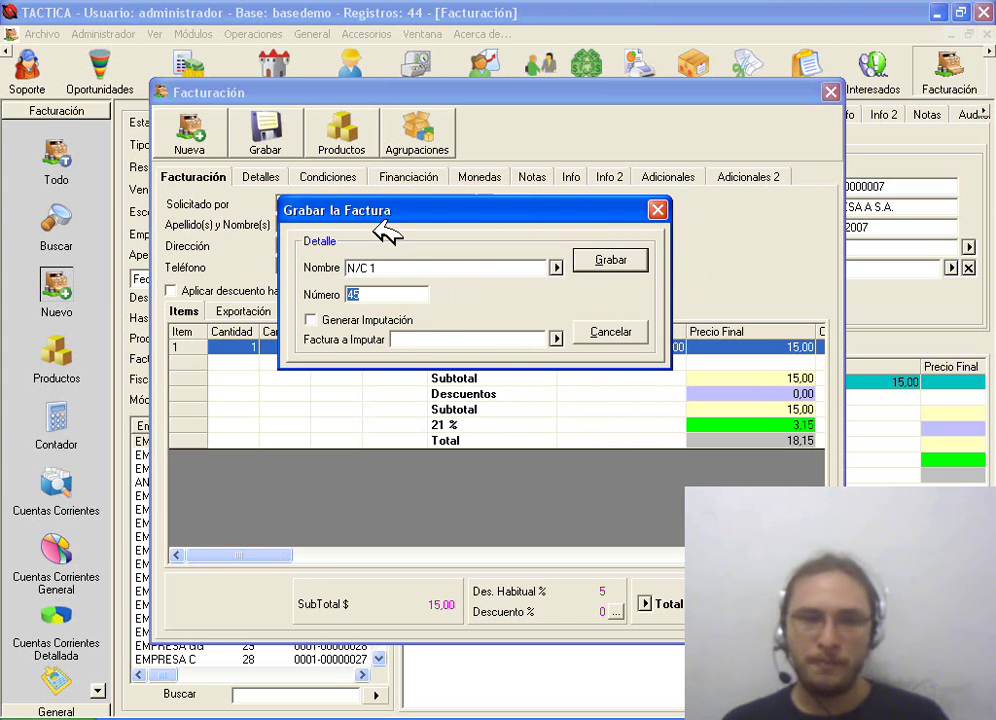
Step: Enable Generar Imputación and choose EMPRESA A's "Factura para imputar" as the Factura a Imputar
{"action": "left_click", "coordinate": [345, 321]}
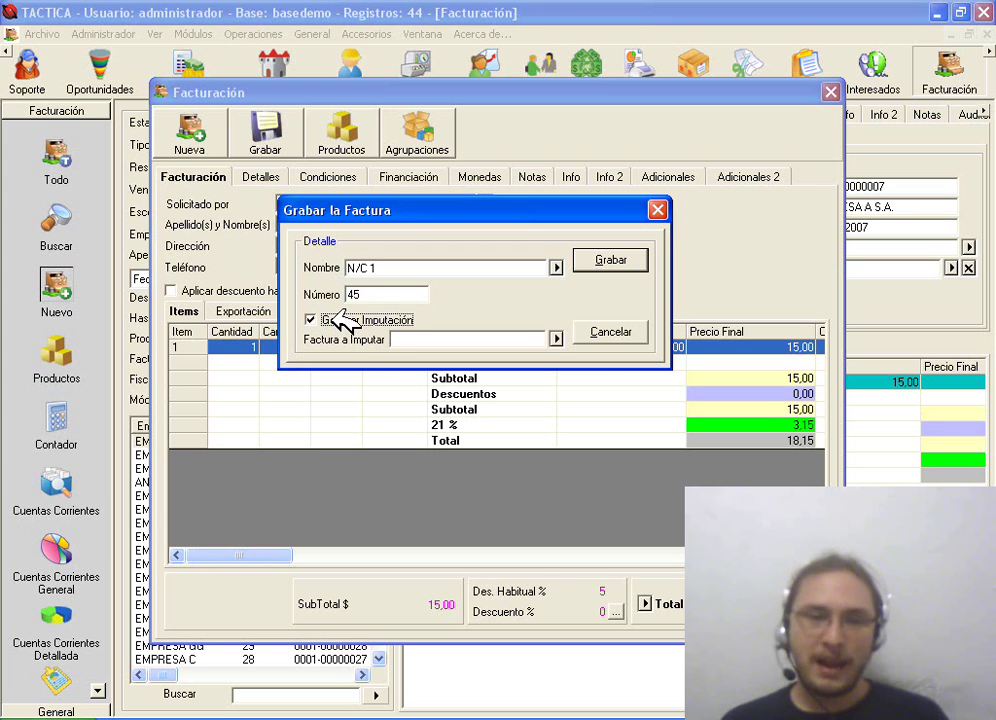
{"action": "left_click", "coordinate": [478, 341]}
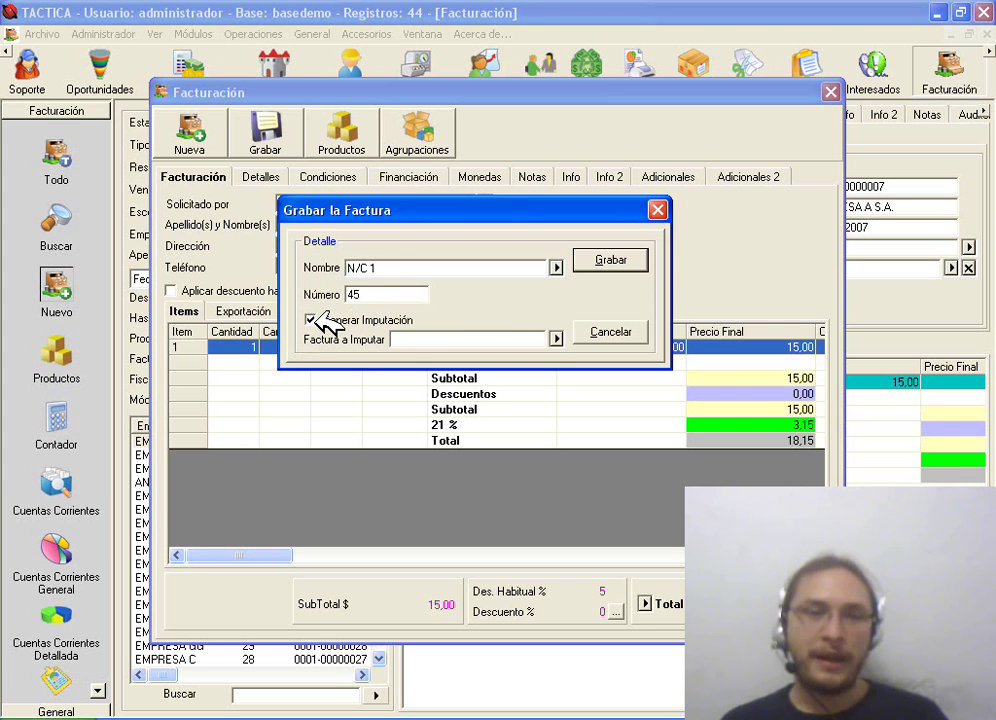
{"action": "left_click", "coordinate": [555, 338]}
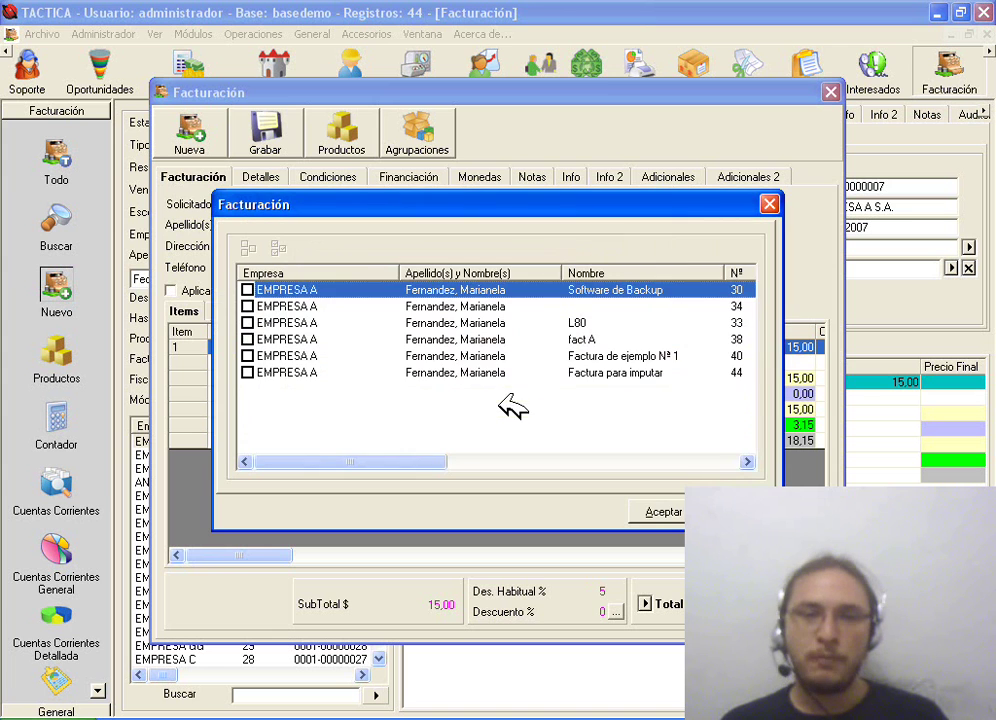
{"action": "left_click", "coordinate": [451, 366]}
{"action": "left_click_drag", "start_coordinate": [398, 460], "coordinate": [368, 442]}
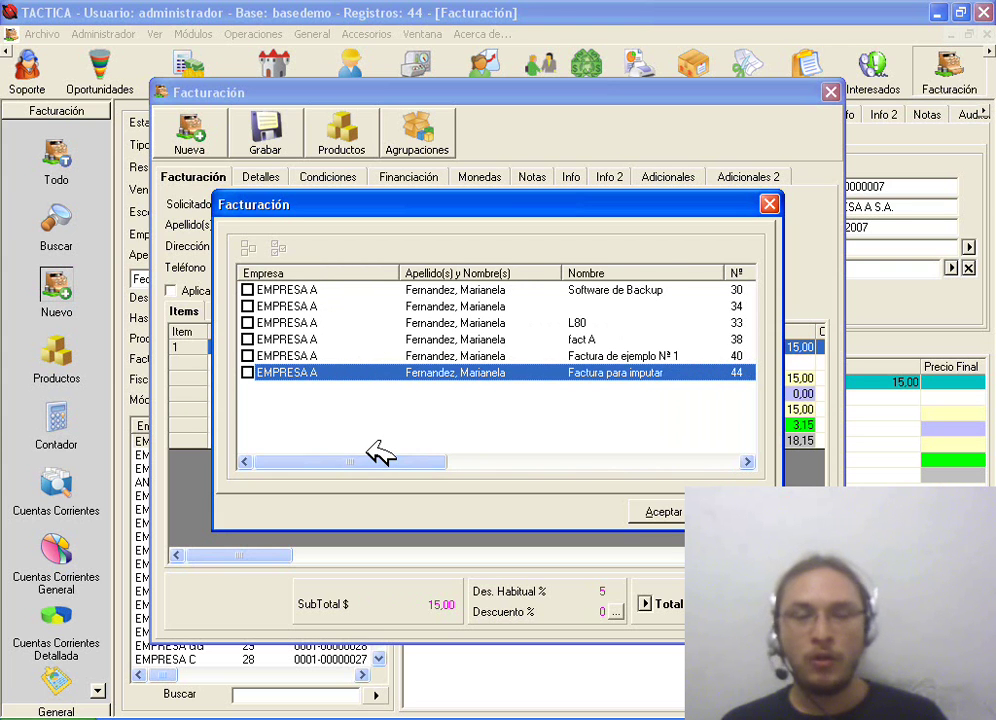
{"action": "left_click_drag", "start_coordinate": [373, 460], "coordinate": [333, 444]}
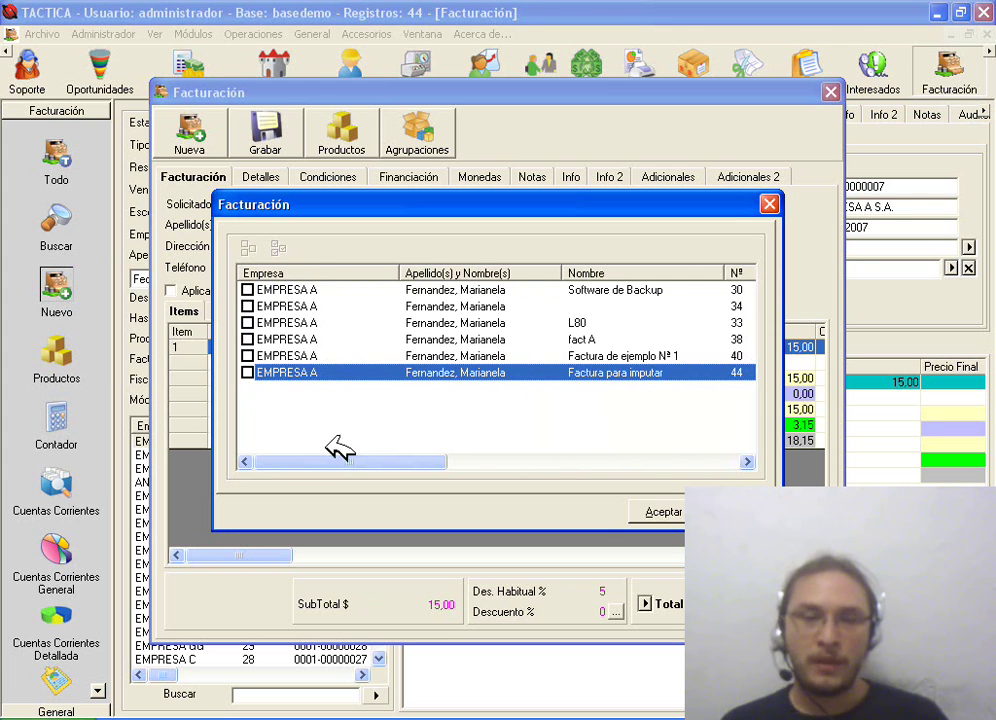
{"action": "left_click", "coordinate": [248, 372]}
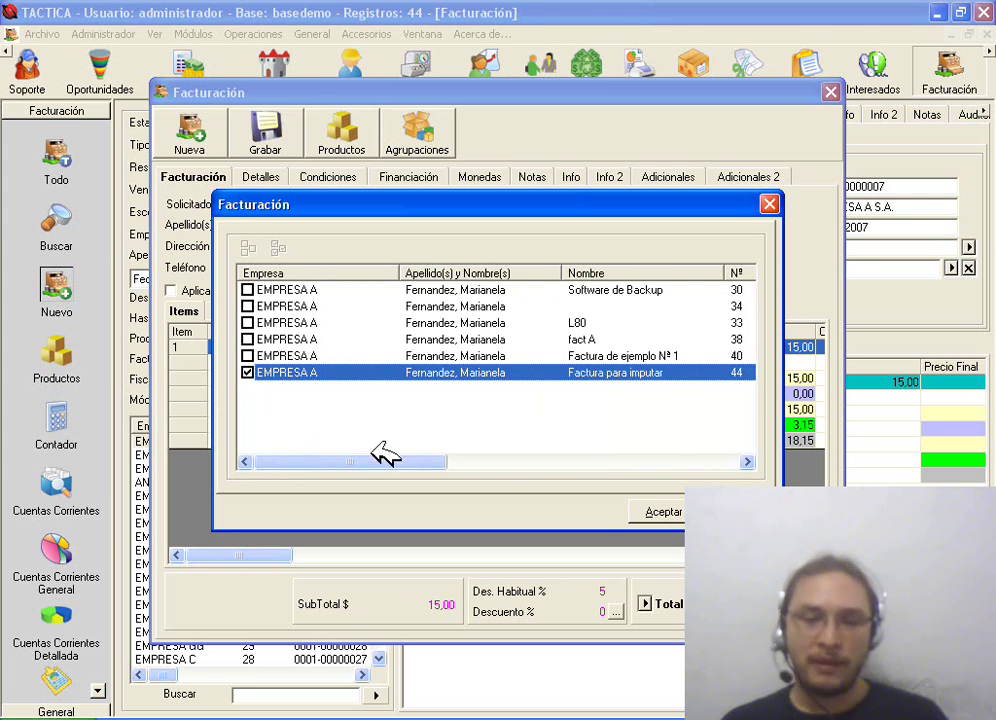
{"action": "left_click_drag", "start_coordinate": [376, 462], "coordinate": [433, 462]}
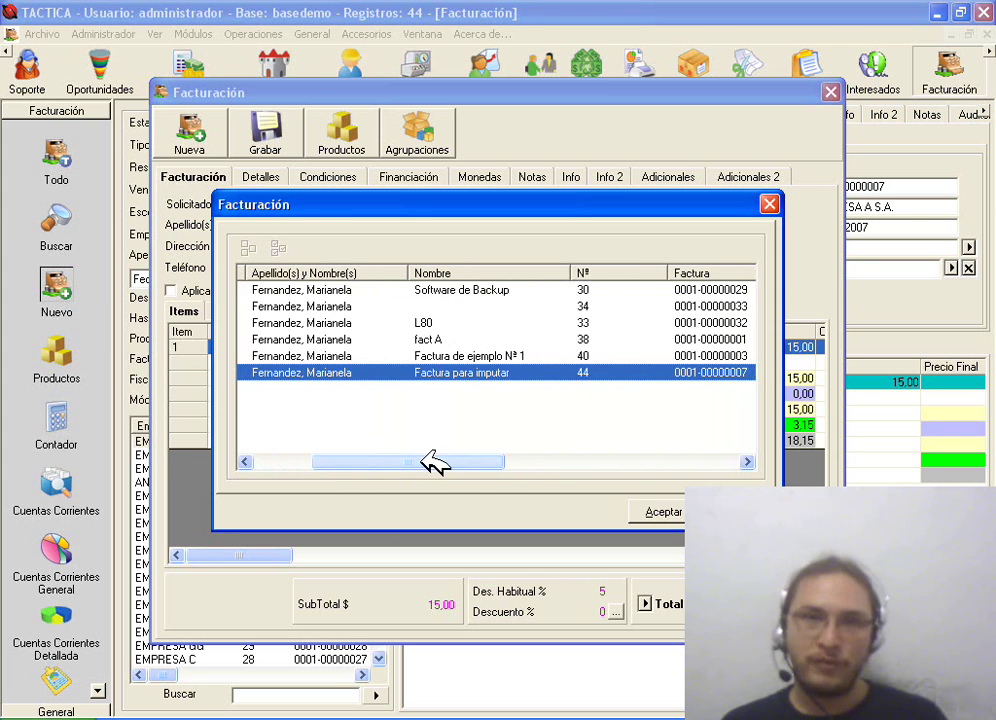
{"action": "left_click", "coordinate": [671, 510]}
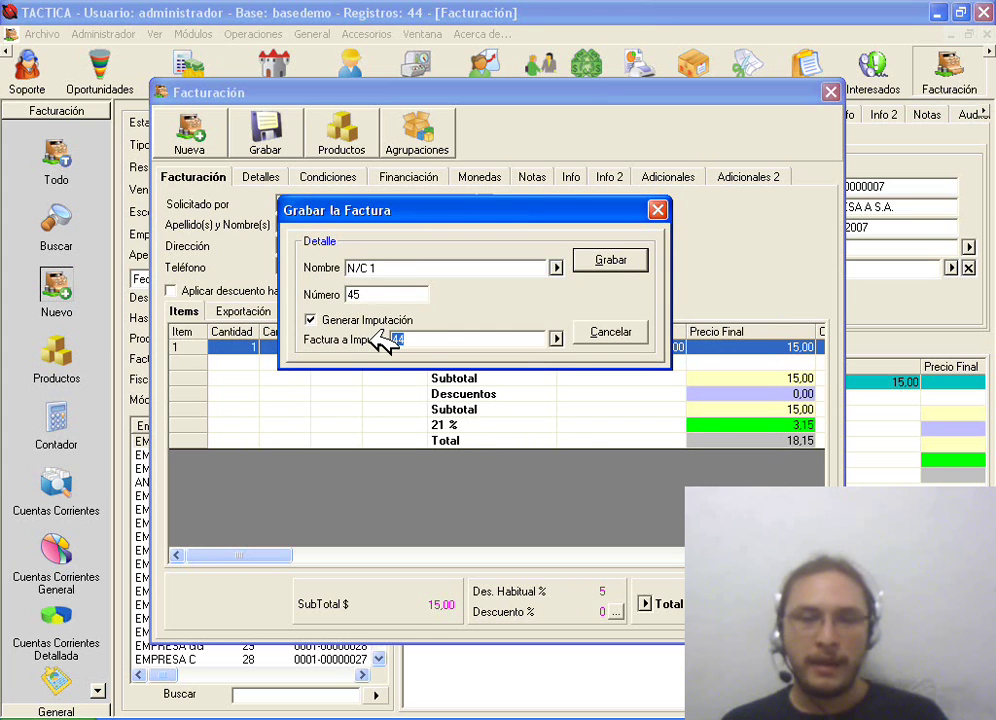
Step: Save the credit note N/C 1 and continue to its imputation
{"action": "left_click_drag", "start_coordinate": [405, 293], "coordinate": [411, 267]}
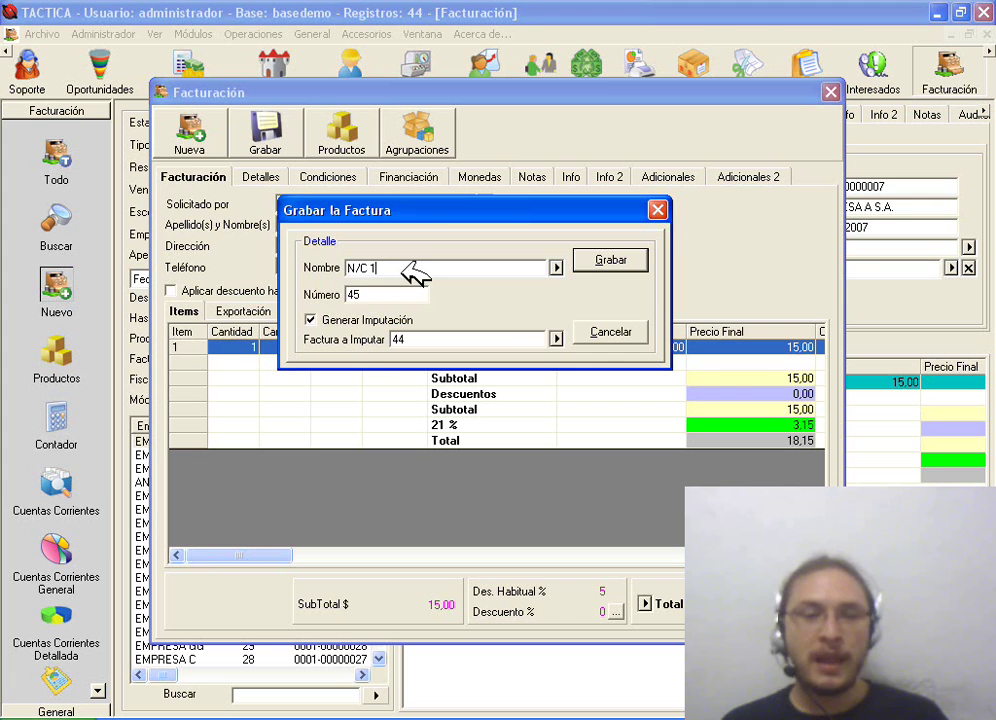
{"action": "left_click", "coordinate": [612, 261]}
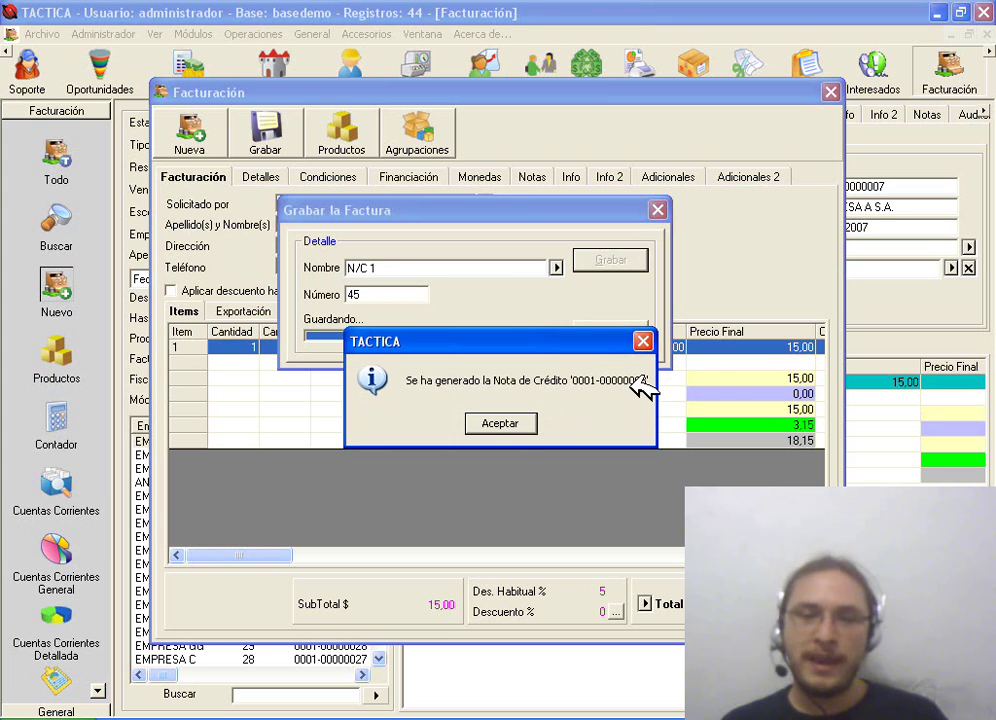
{"action": "left_click", "coordinate": [500, 425]}
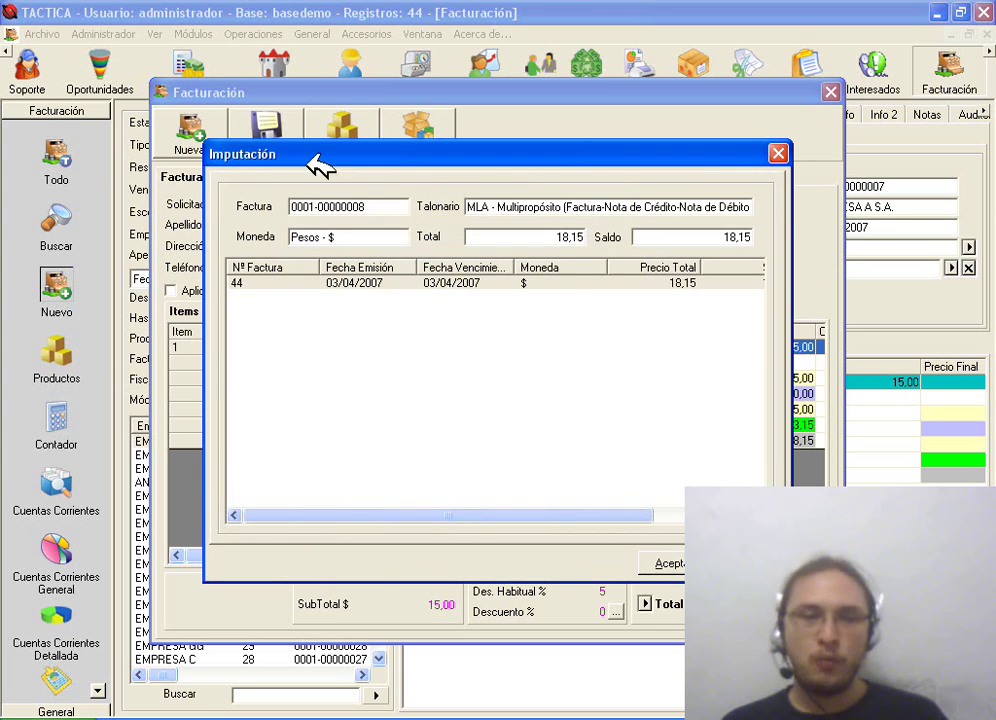
Step: Review the imputation's document number, talonario and Saldo, and the amount columns of the invoice row
{"action": "left_click", "coordinate": [383, 208]}
{"action": "left_click_drag", "start_coordinate": [287, 207], "coordinate": [413, 207]}
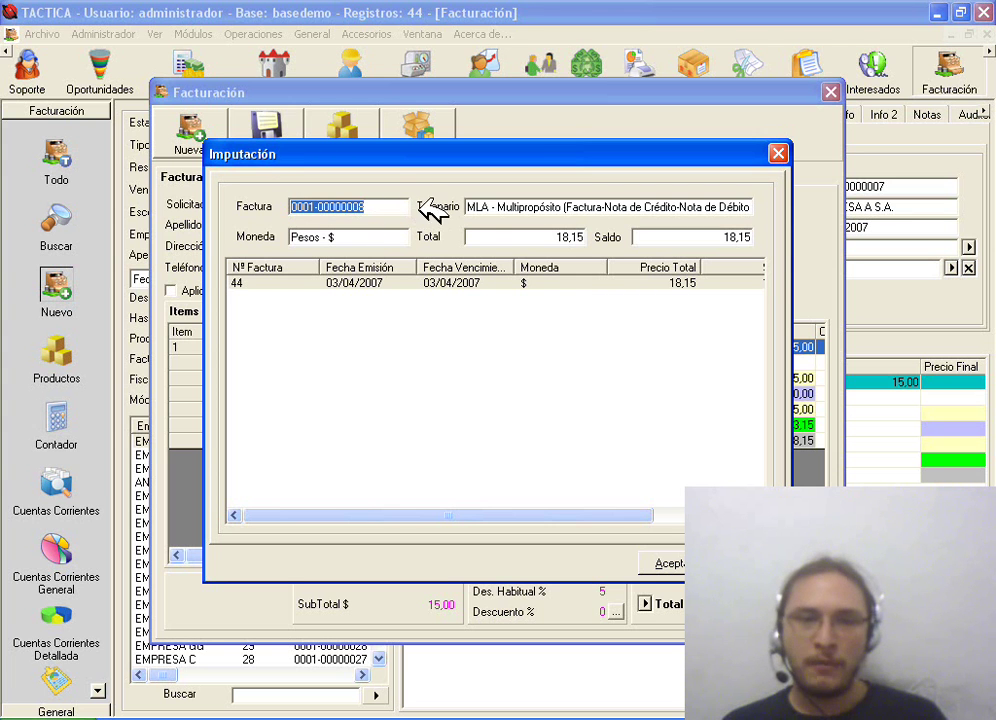
{"action": "left_click_drag", "start_coordinate": [478, 207], "coordinate": [775, 228]}
{"action": "left_click_drag", "start_coordinate": [716, 237], "coordinate": [762, 236]}
{"action": "left_click_drag", "start_coordinate": [545, 236], "coordinate": [823, 245]}
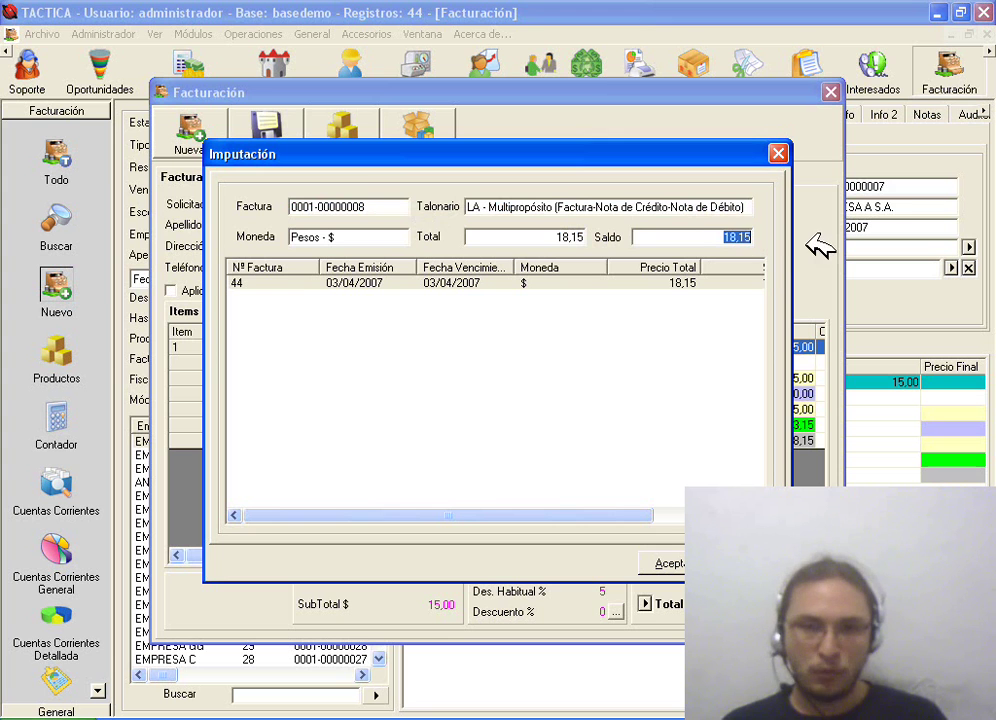
{"action": "left_click", "coordinate": [286, 279]}
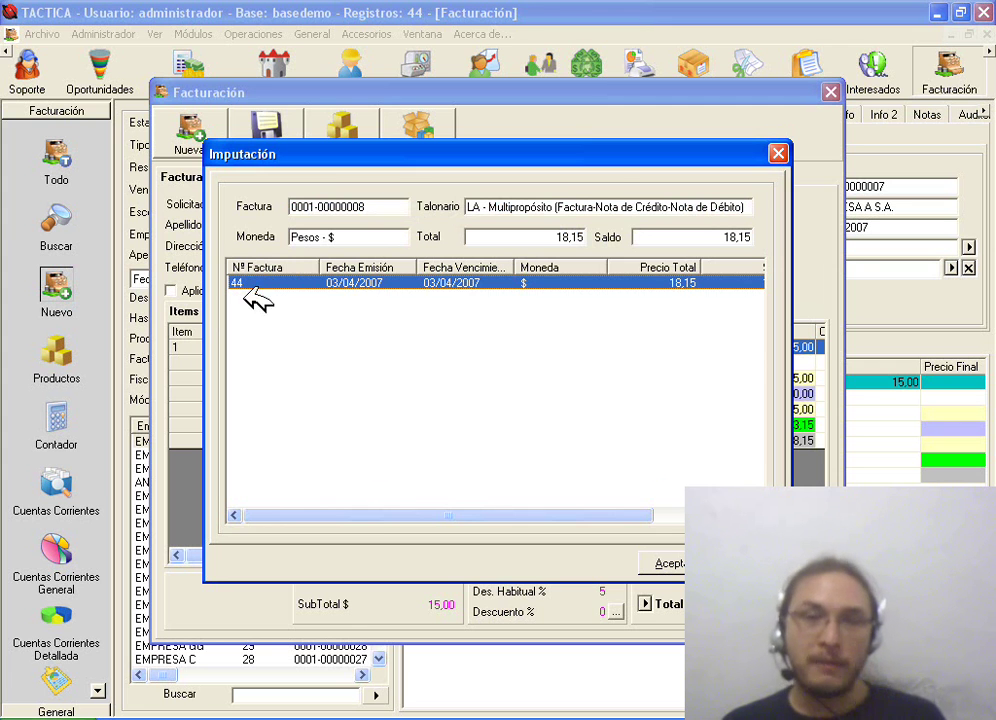
{"action": "left_click_drag", "start_coordinate": [388, 516], "coordinate": [578, 545]}
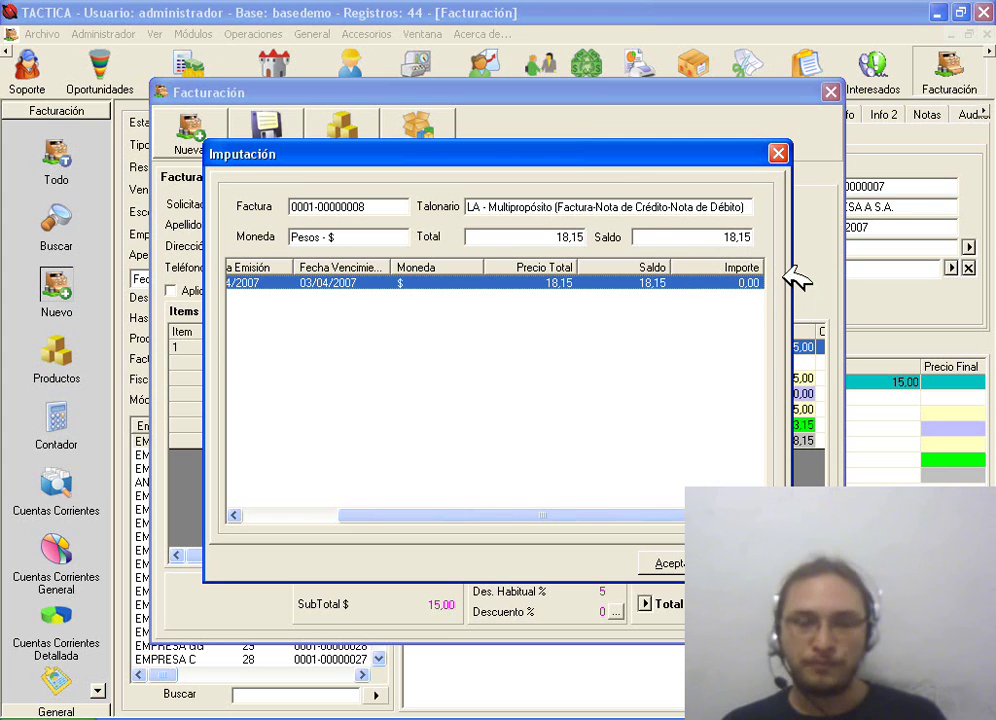
{"action": "left_click", "coordinate": [670, 240]}
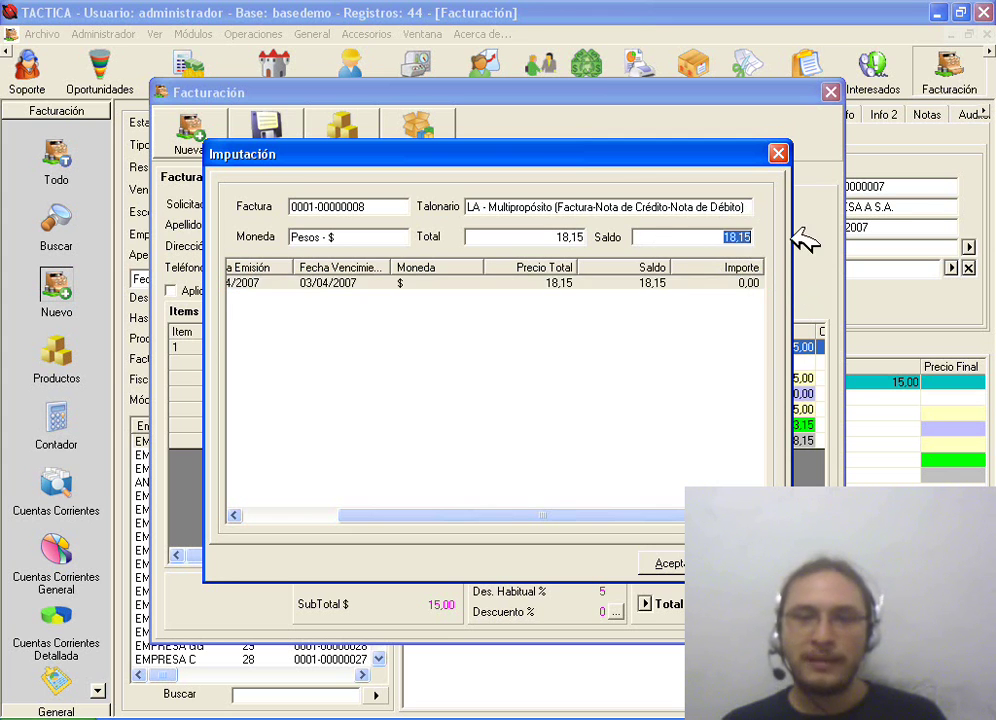
Step: Decline to finish the imputation without an amount, and set the invoice's imputed amount to 18,15 in Pesos
{"action": "left_click", "coordinate": [668, 563]}
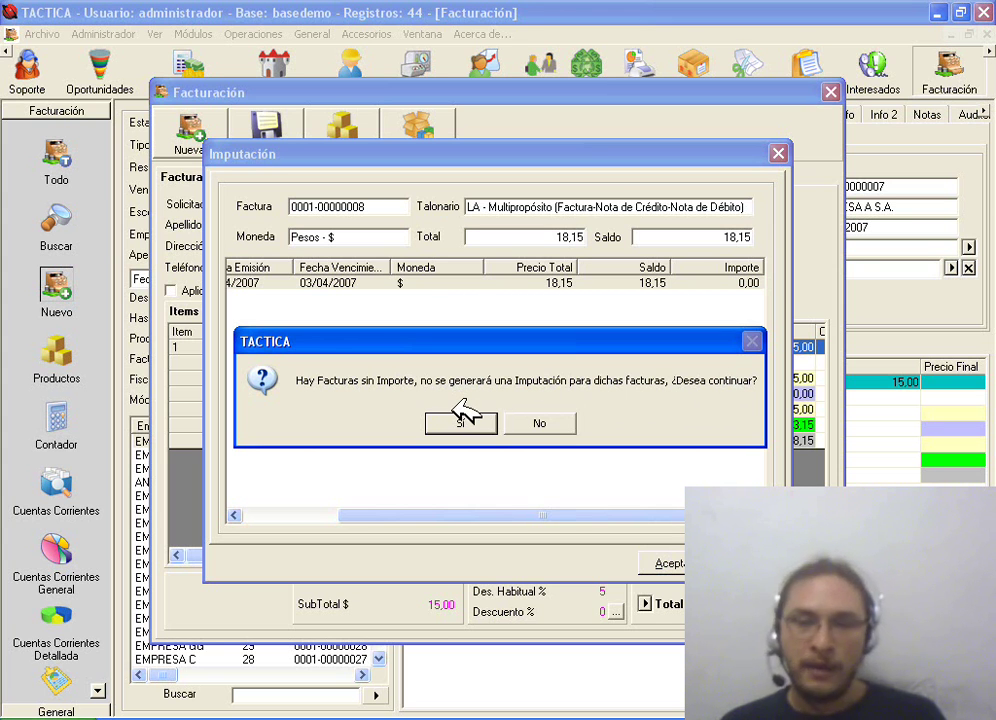
{"action": "left_click", "coordinate": [545, 423]}
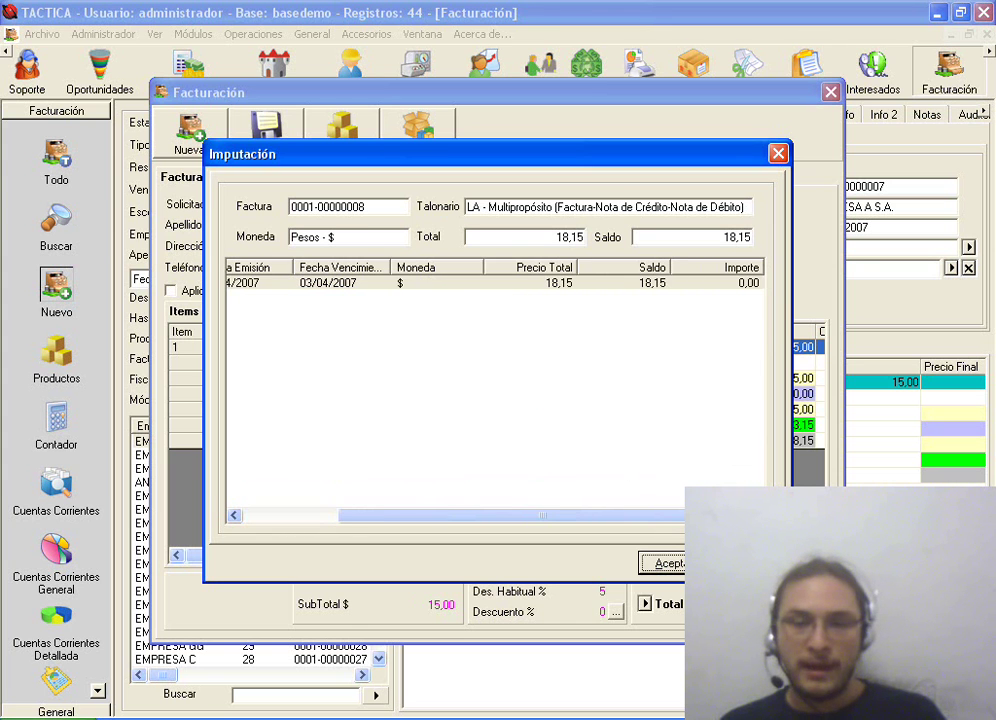
{"action": "left_click", "coordinate": [708, 283]}
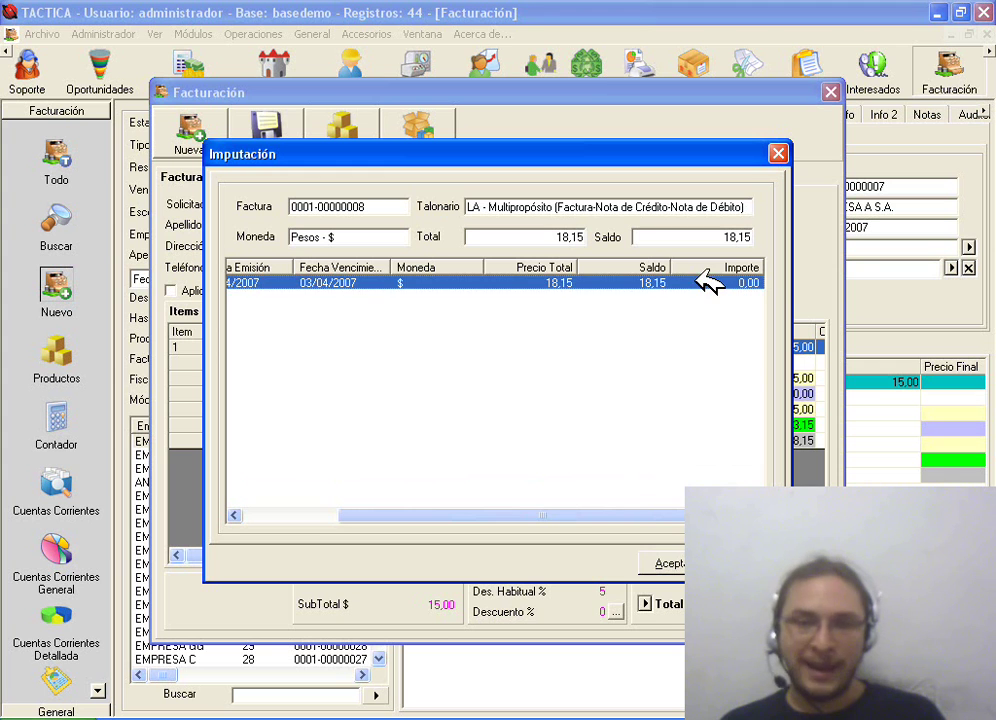
{"action": "right_click", "coordinate": [750, 284]}
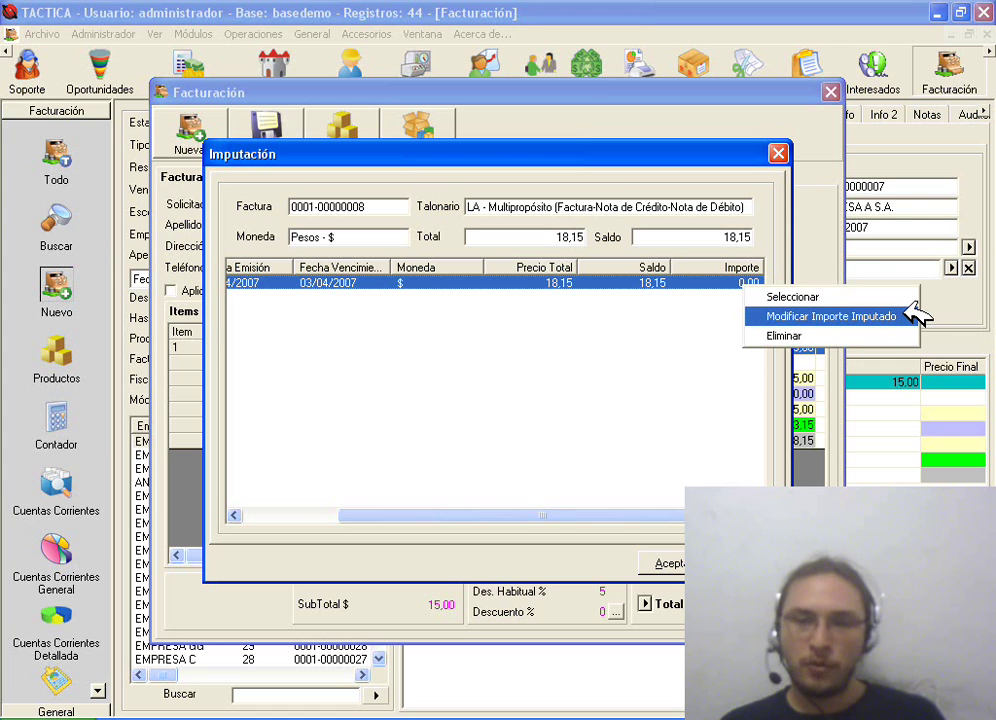
{"action": "left_click", "coordinate": [880, 316]}
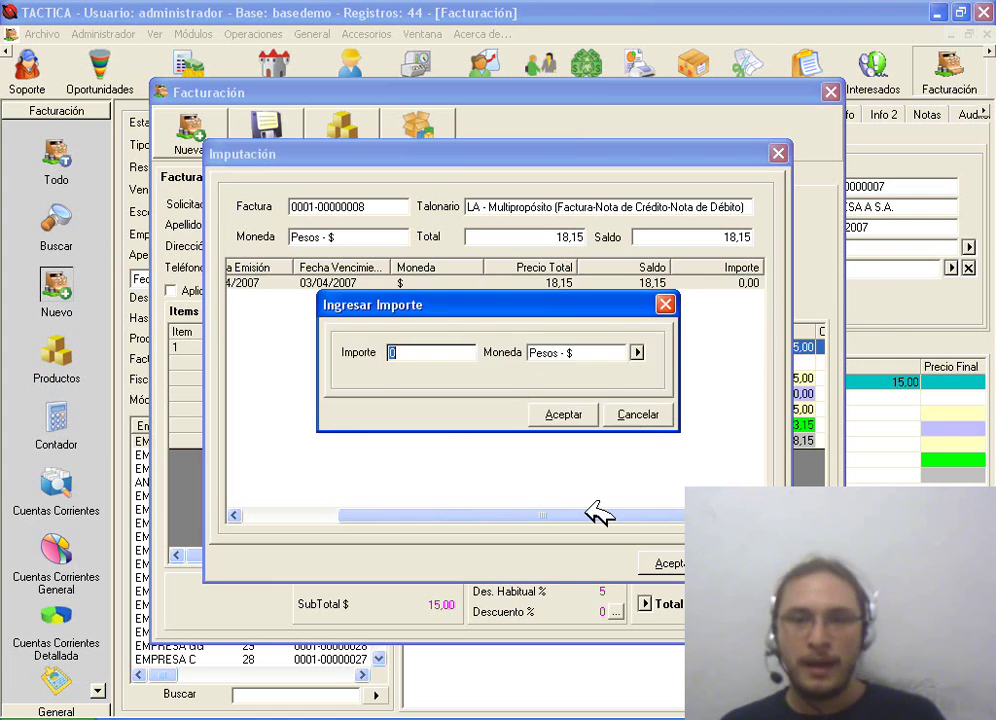
{"action": "left_click", "coordinate": [474, 352]}
{"action": "left_click_drag", "start_coordinate": [474, 352], "coordinate": [352, 352]}
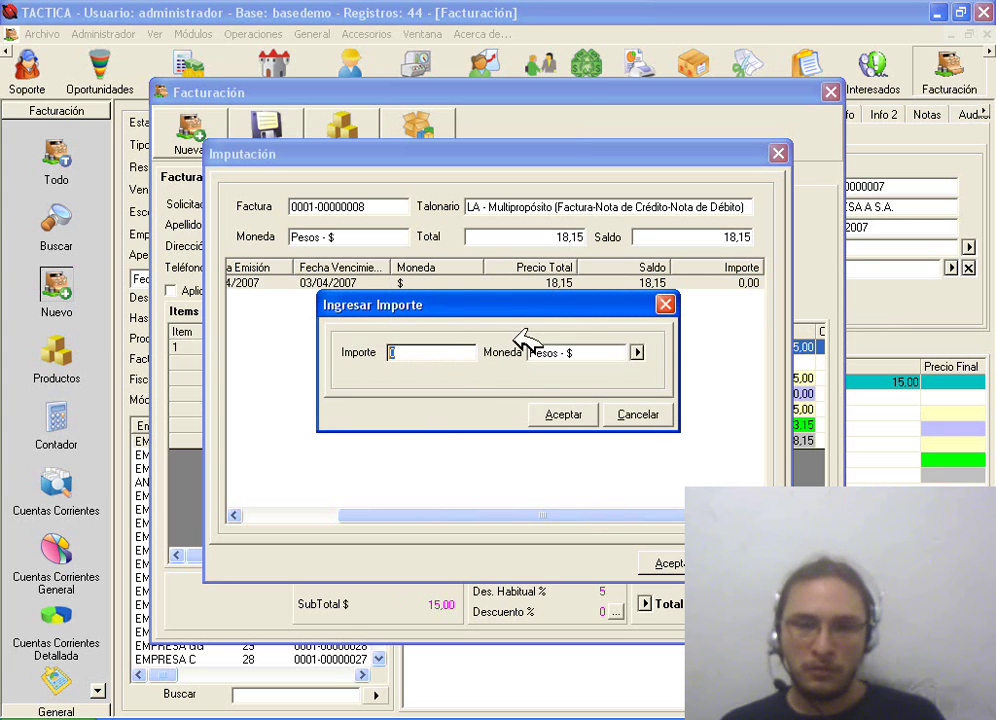
{"action": "left_click_drag", "start_coordinate": [612, 305], "coordinate": [701, 300]}
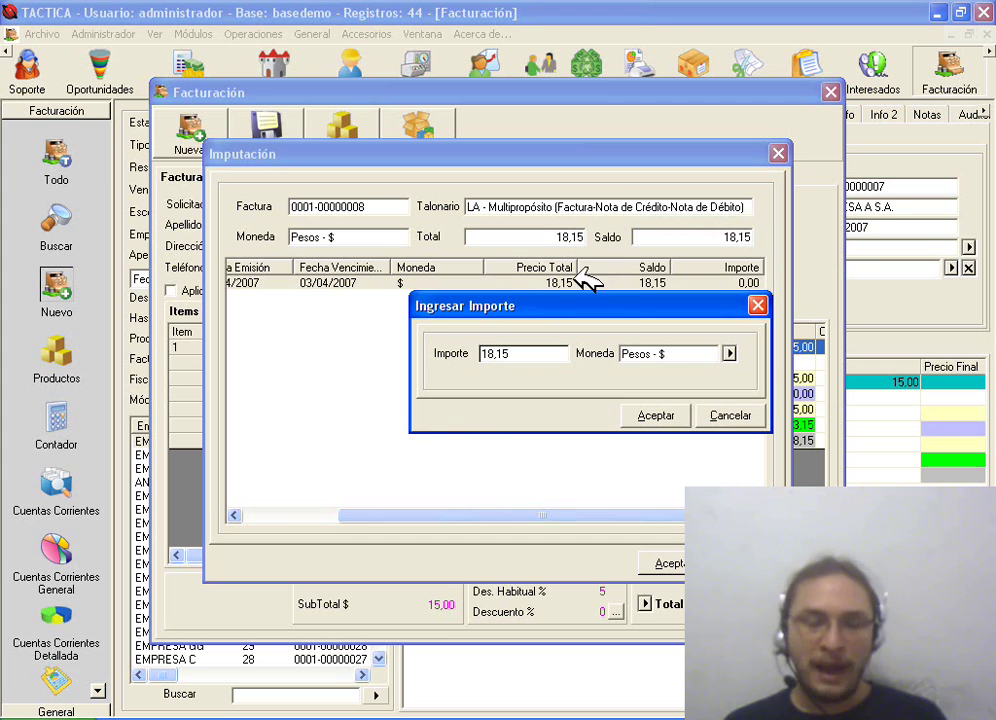
{"action": "left_click", "coordinate": [655, 416]}
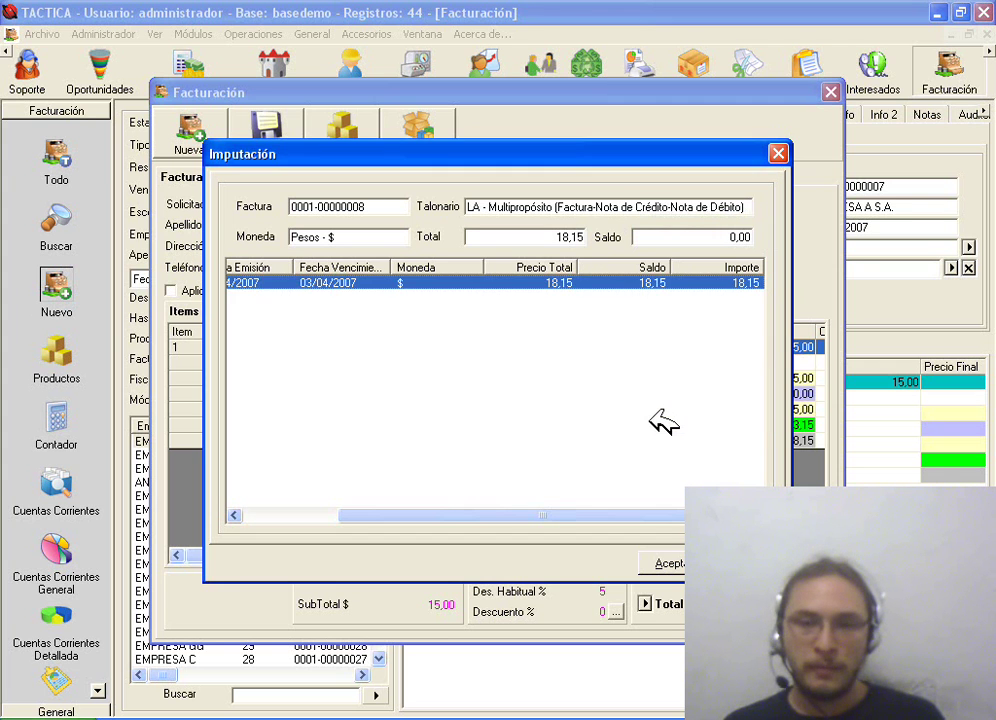
Step: Check the credit note's remaining Saldo, the Nota de Crédito part of its talonario, and the imputed invoice row
{"action": "left_click", "coordinate": [728, 237]}
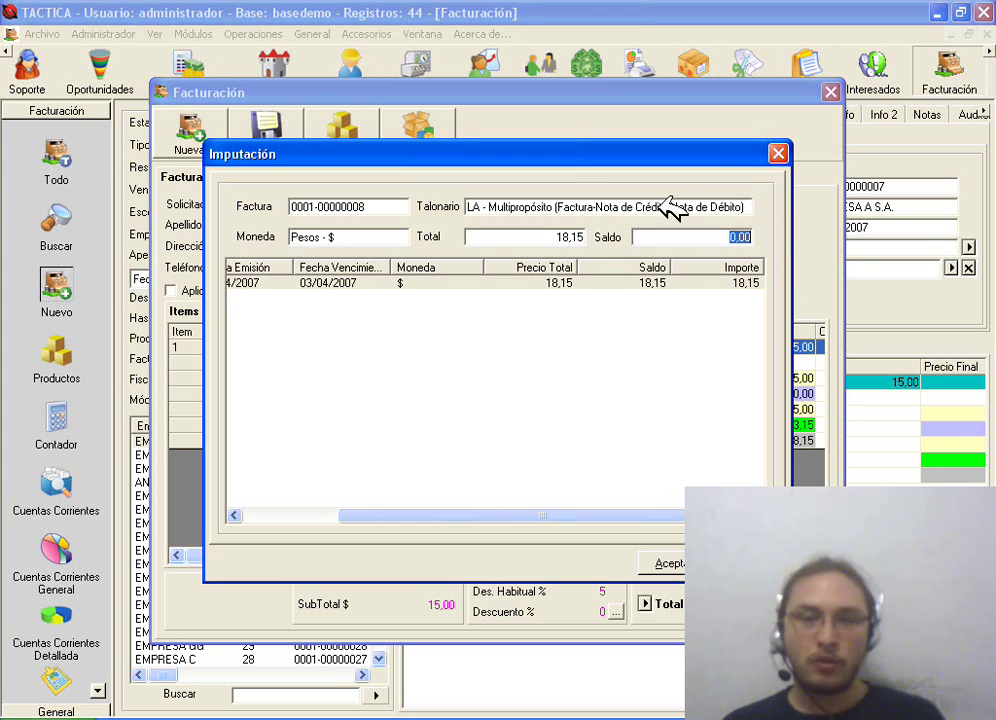
{"action": "left_click_drag", "start_coordinate": [668, 207], "coordinate": [584, 207]}
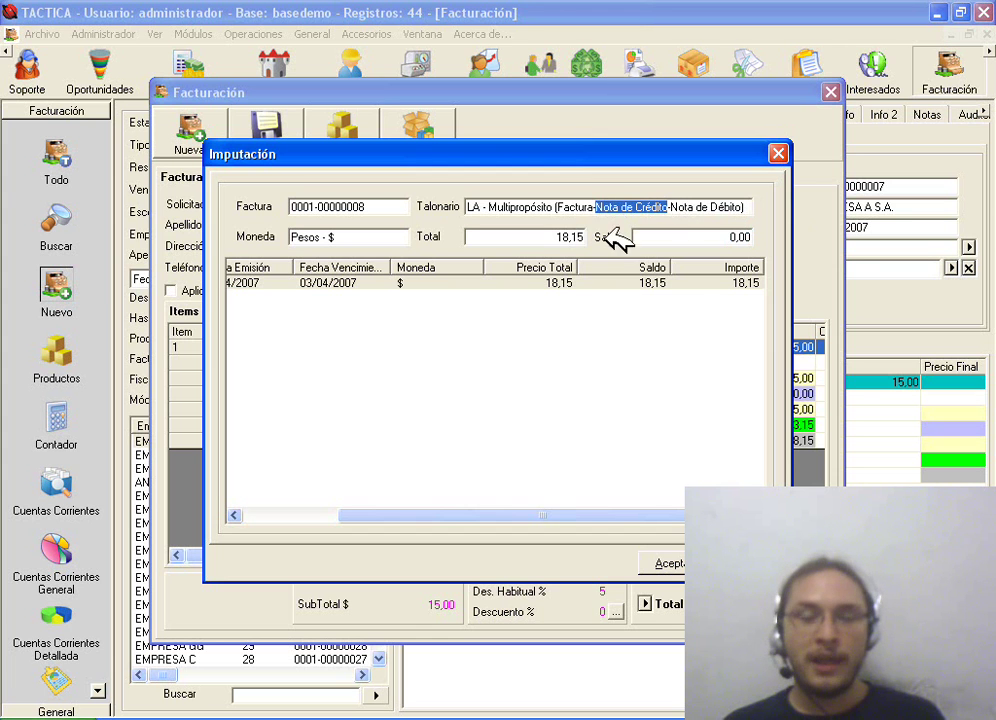
{"action": "left_click", "coordinate": [712, 284]}
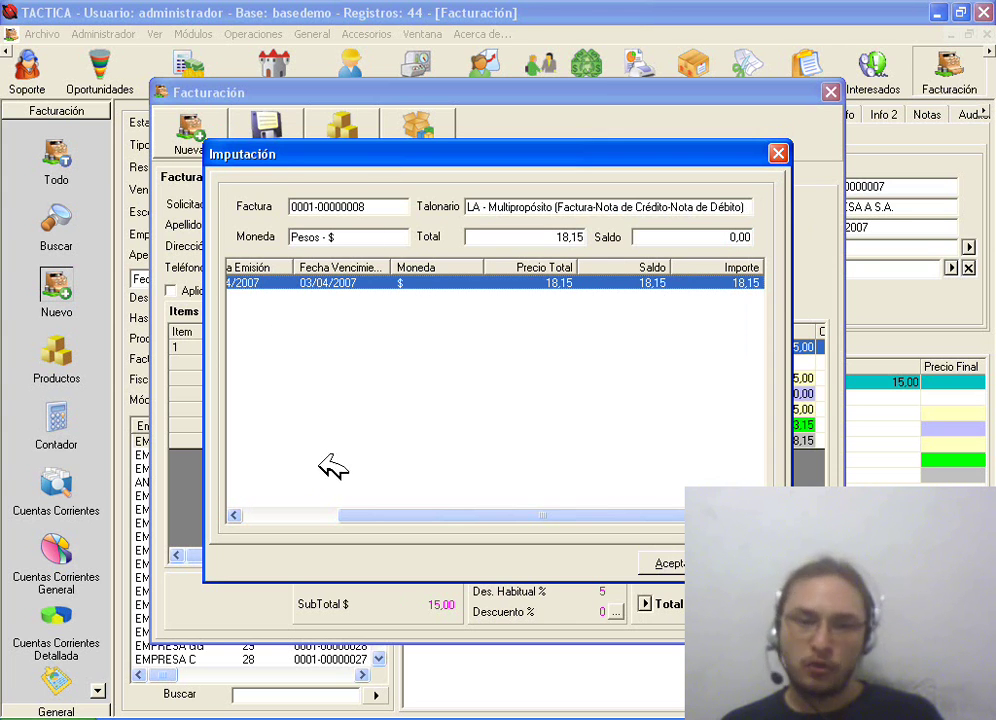
{"action": "left_click", "coordinate": [280, 515]}
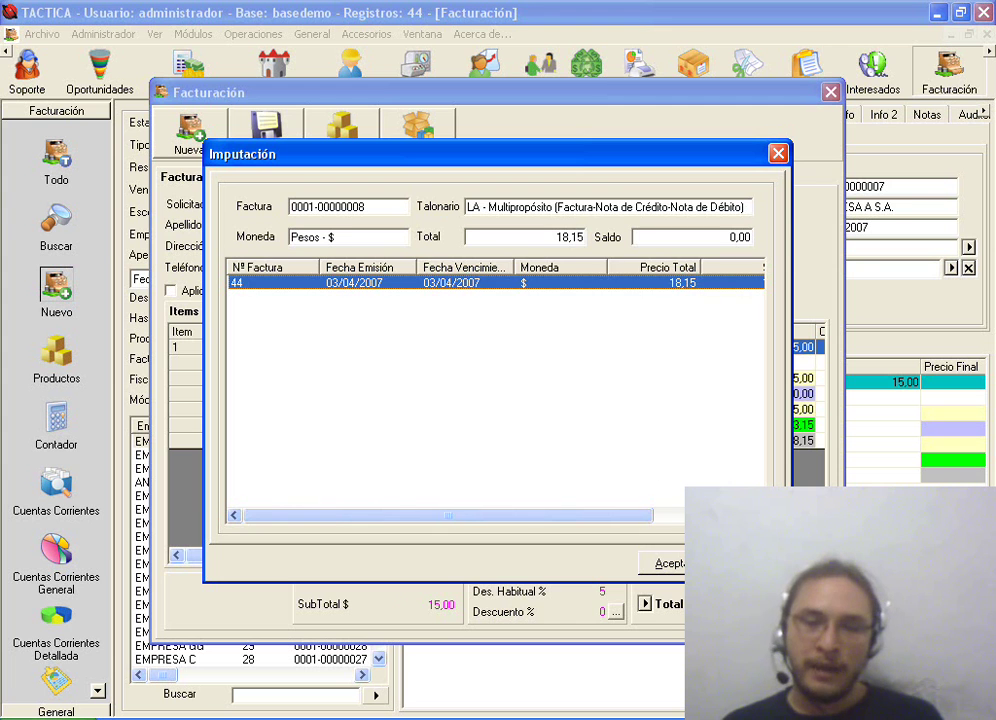
Step: Accept the imputation and open the credit note's print preview with the Factura report
{"action": "left_click", "coordinate": [670, 515]}
{"action": "key", "text": "Return"}
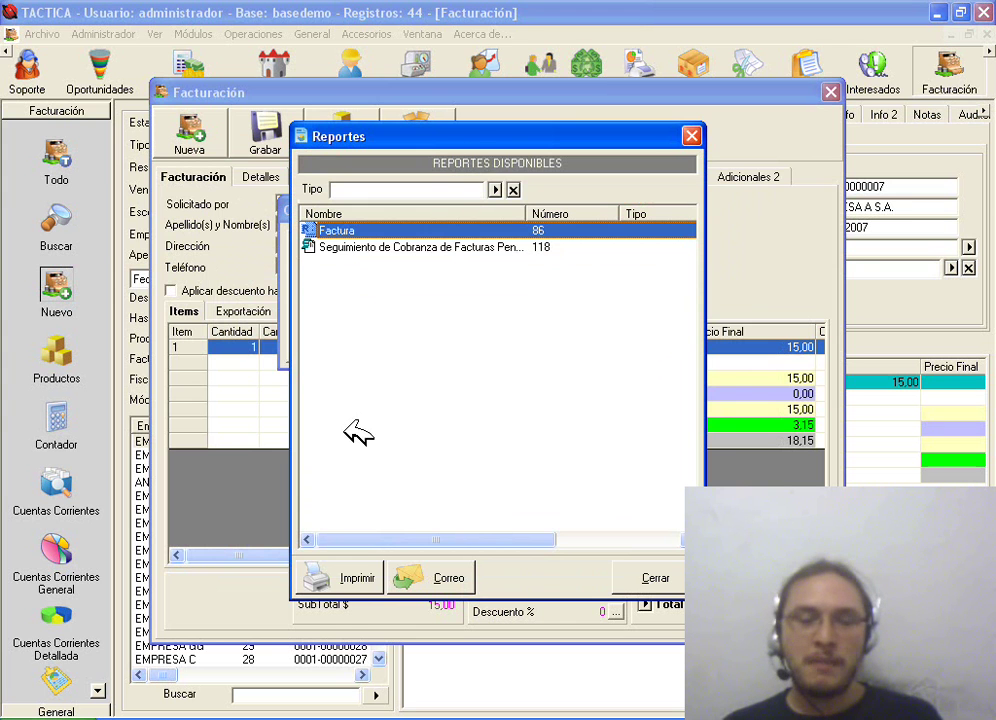
{"action": "left_click", "coordinate": [363, 575]}
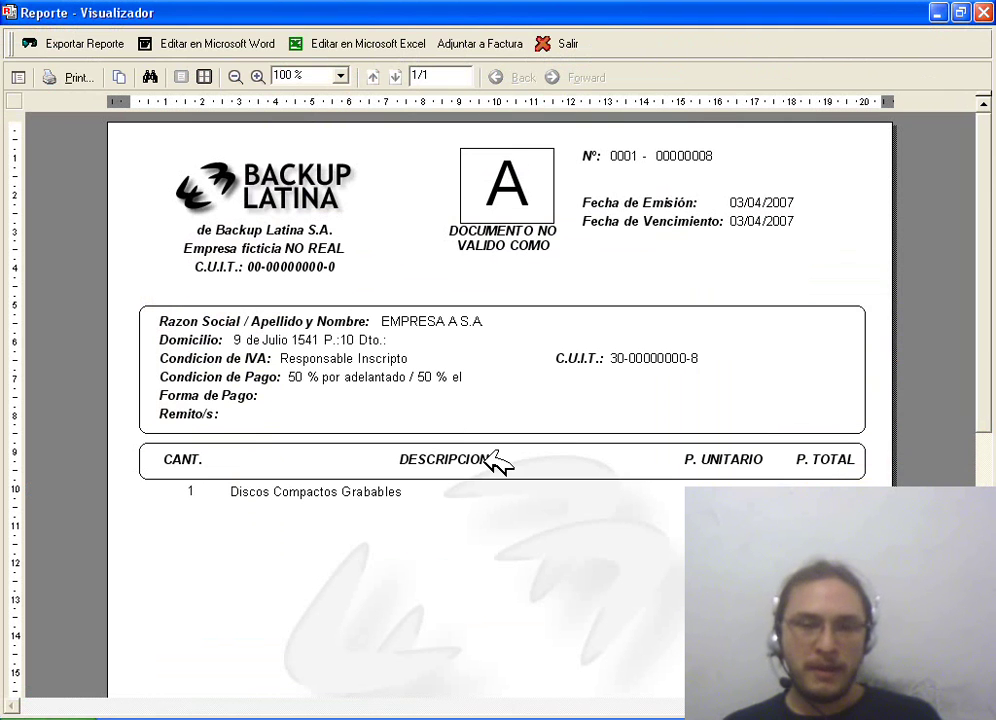
{"action": "left_click", "coordinate": [52, 78]}
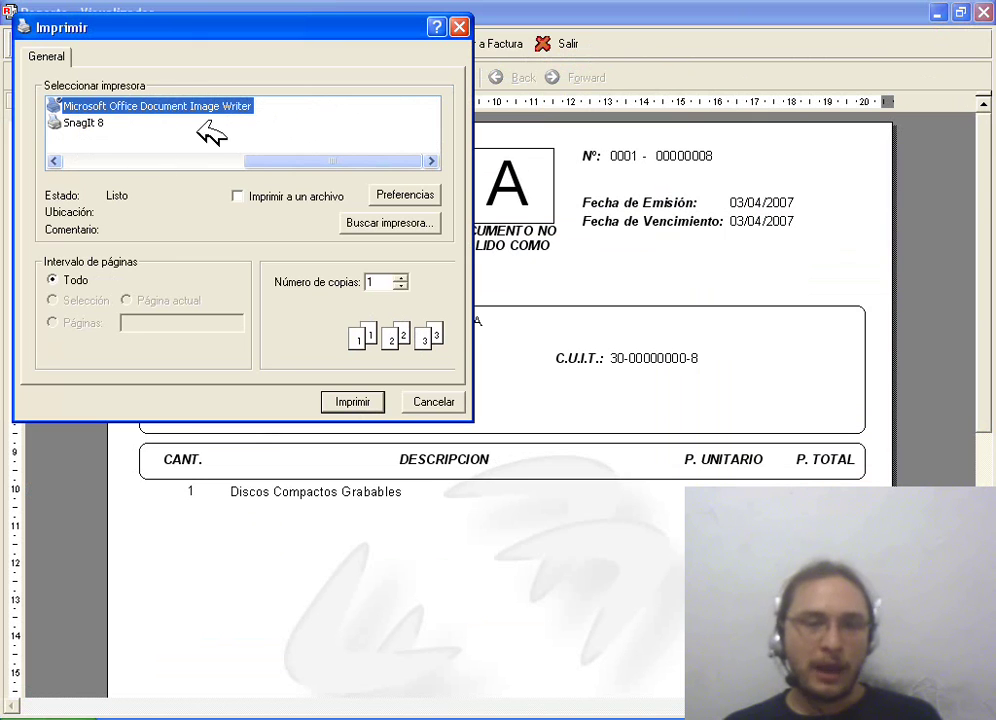
{"action": "left_click", "coordinate": [401, 277]}
{"action": "left_click", "coordinate": [401, 277]}
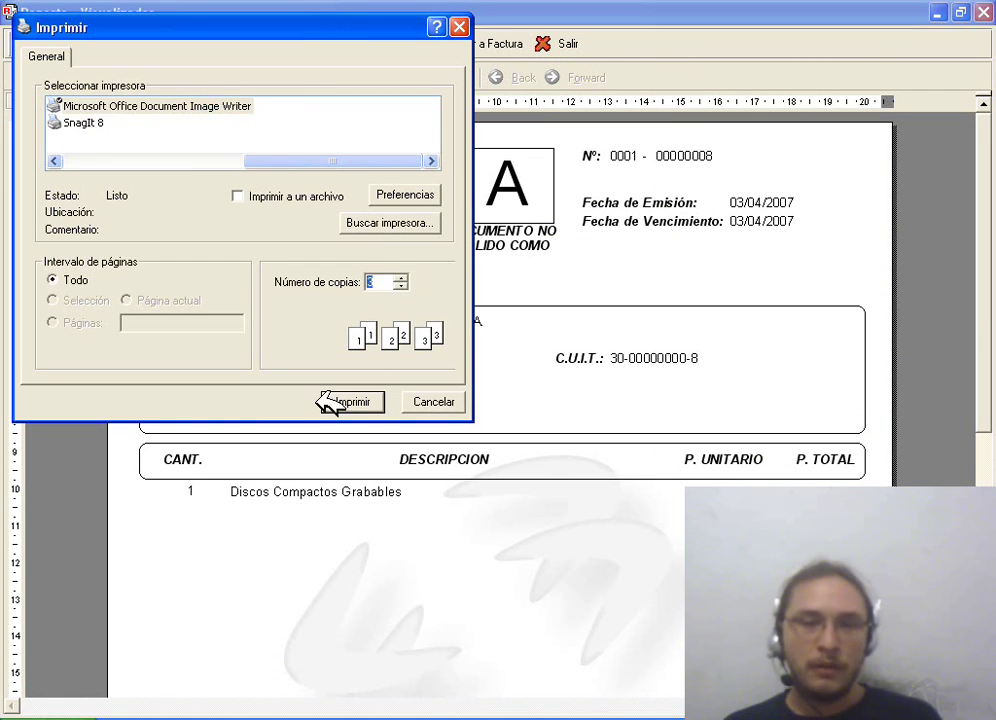
{"action": "left_click", "coordinate": [433, 402]}
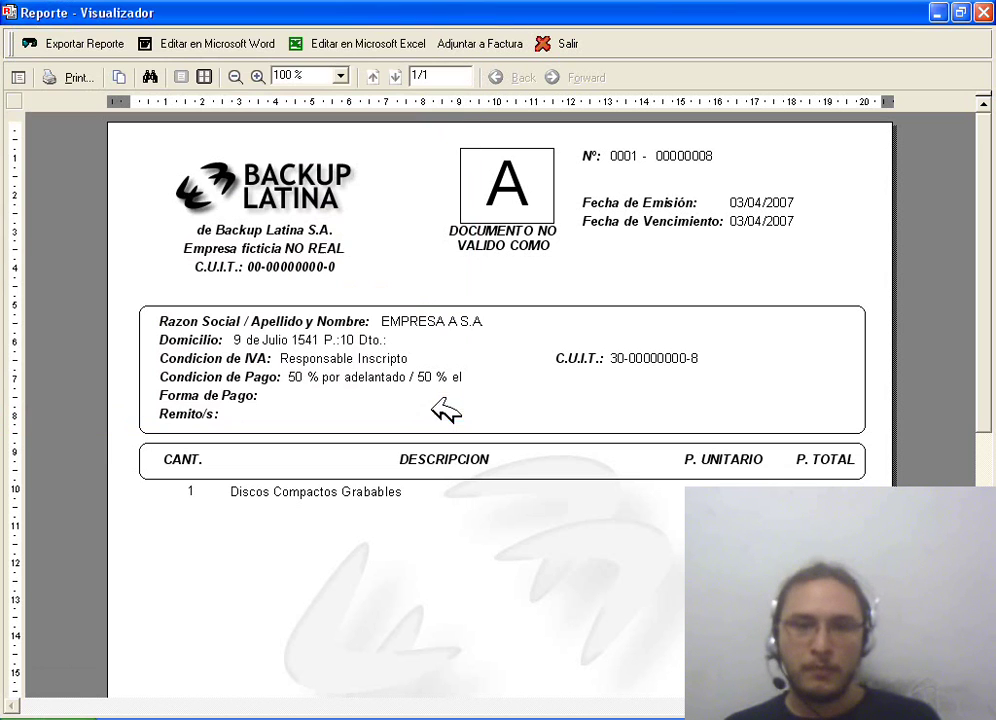
{"action": "left_click", "coordinate": [563, 43]}
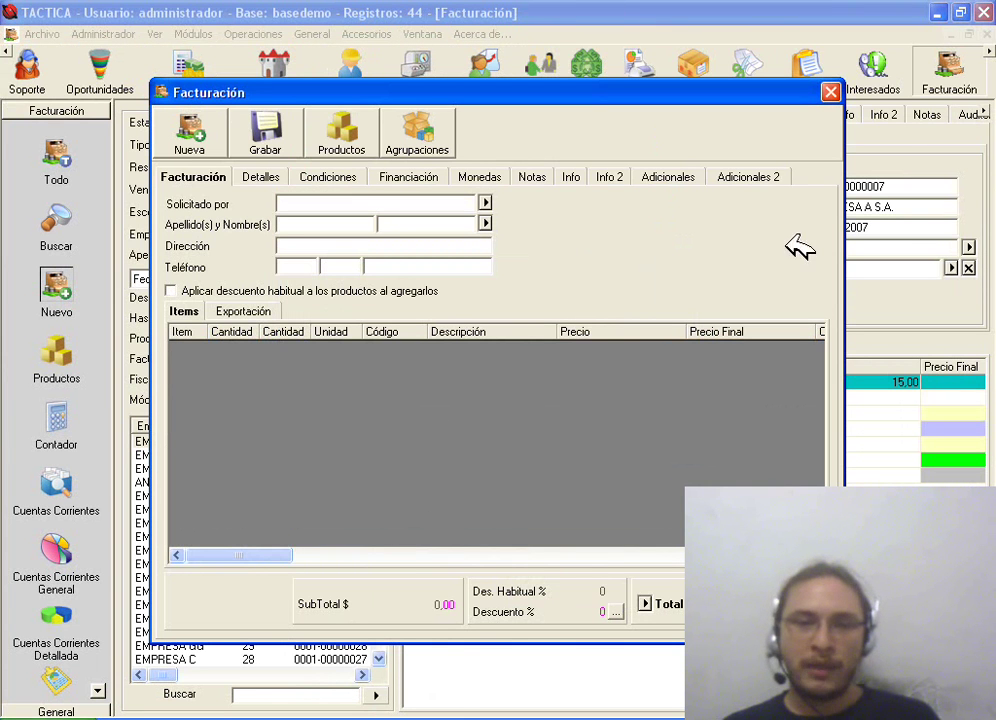
{"action": "left_click", "coordinate": [831, 92]}
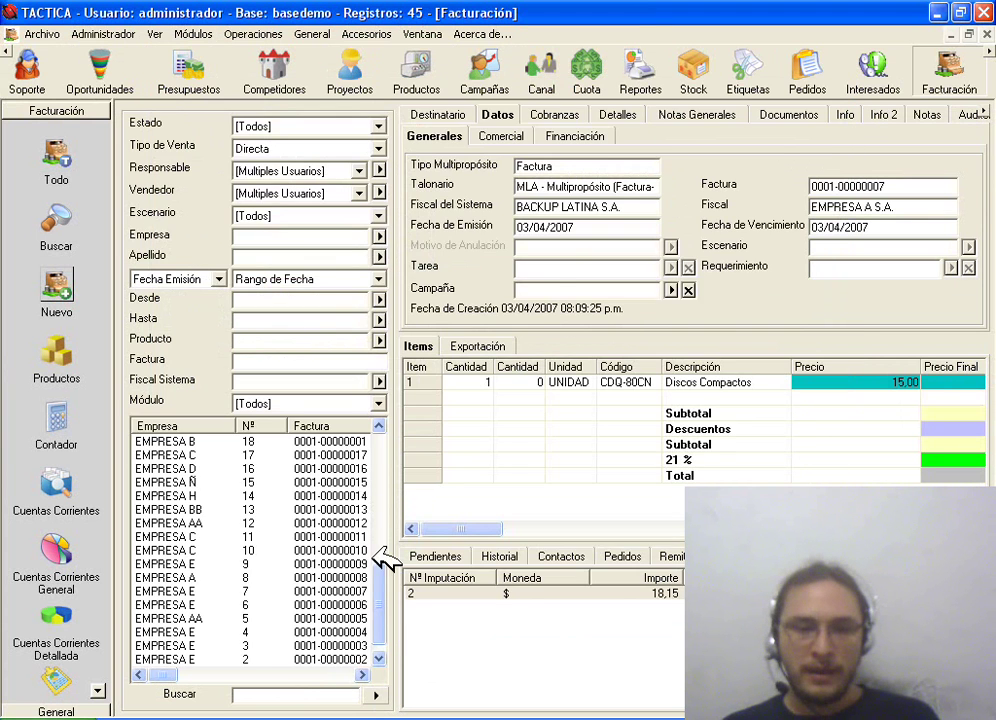
{"action": "scroll", "coordinate": [400, 517], "scroll_direction": "up", "scroll_amount": 3}
{"action": "scroll", "coordinate": [400, 517], "scroll_direction": "up", "scroll_amount": 6}
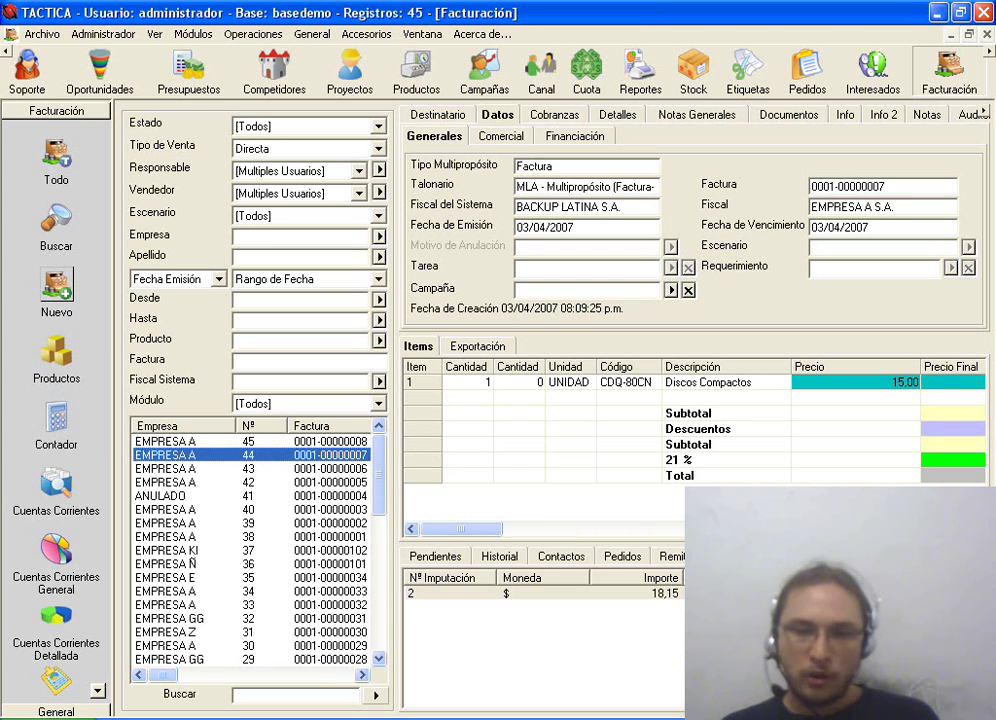
{"action": "left_click", "coordinate": [712, 548]}
{"action": "left_click", "coordinate": [540, 593]}
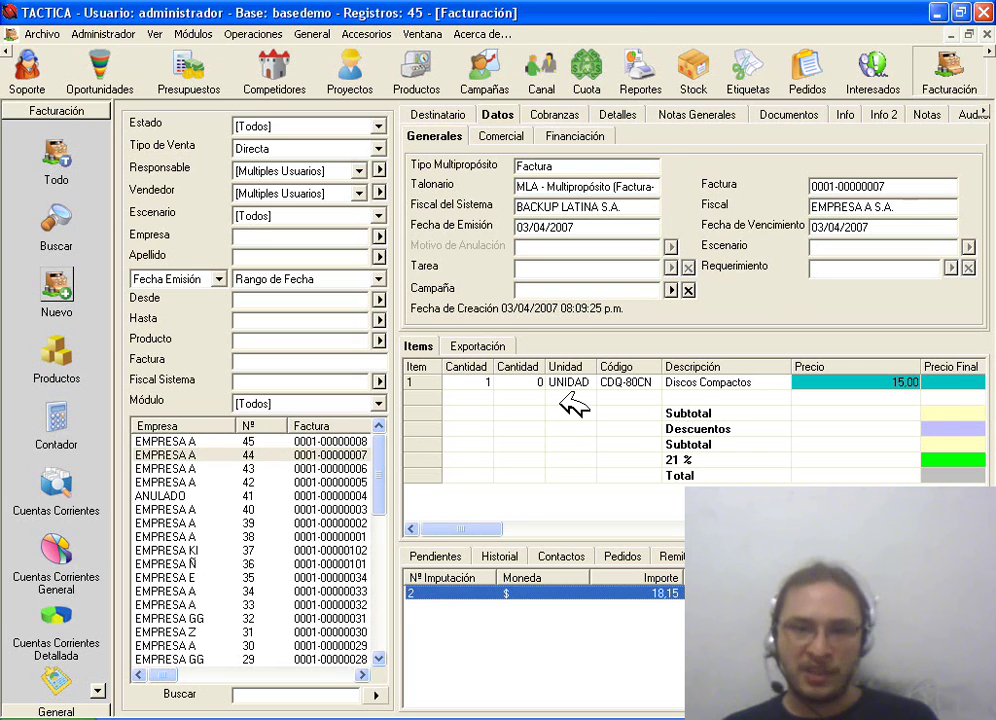
{"action": "left_click", "coordinate": [318, 443]}
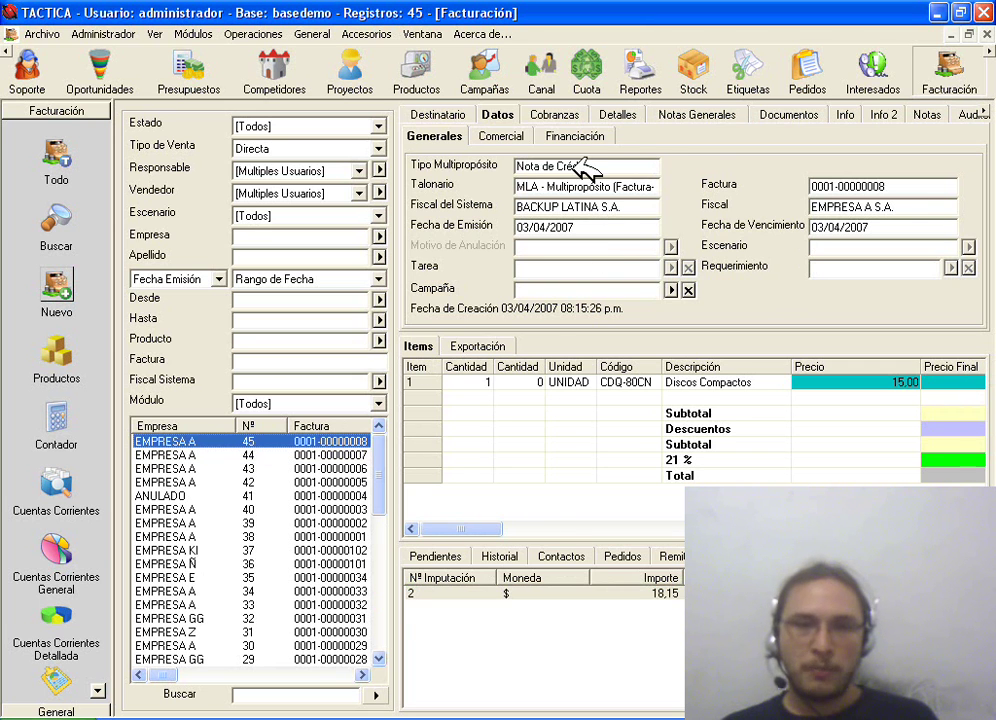
{"action": "left_click", "coordinate": [540, 168]}
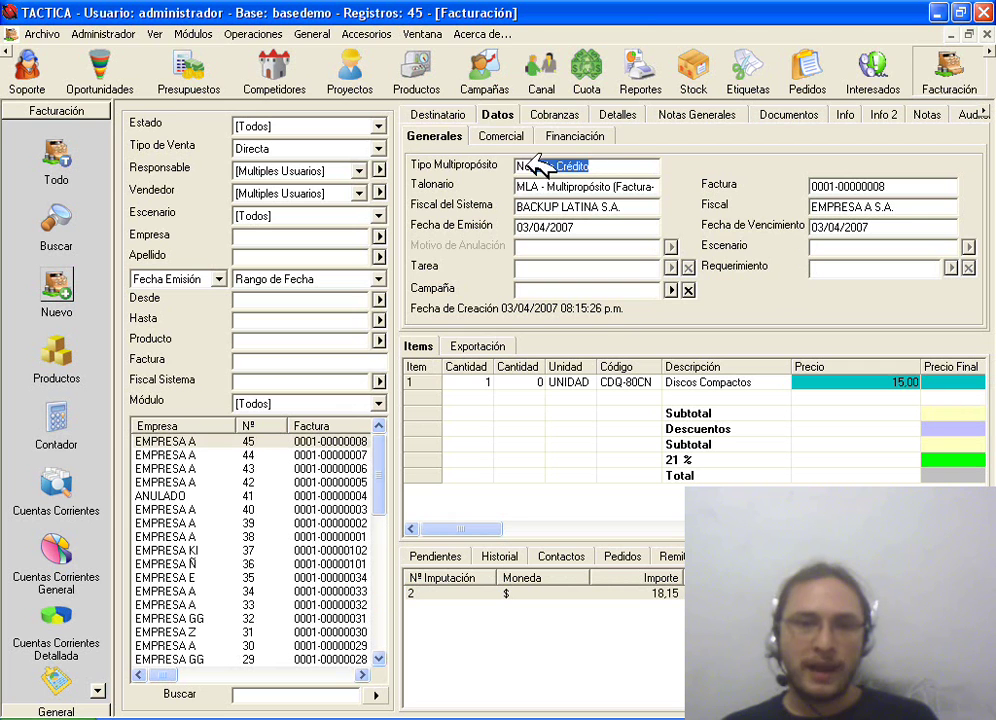
{"action": "left_click", "coordinate": [492, 112]}
{"action": "left_click", "coordinate": [455, 130]}
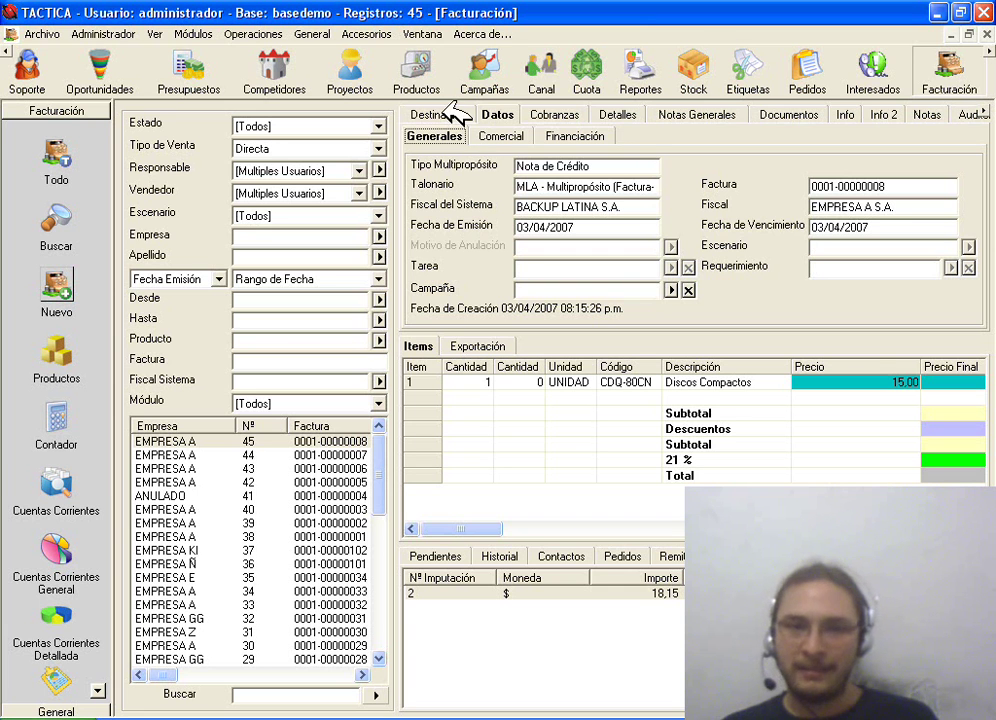
{"action": "left_click", "coordinate": [318, 455]}
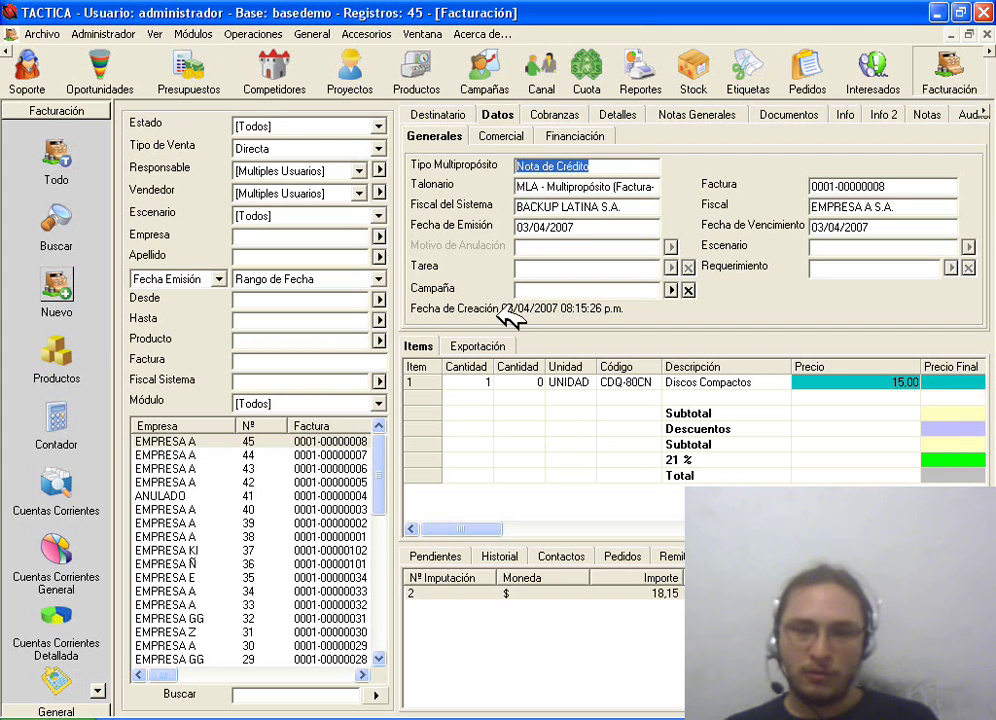
{"action": "left_click", "coordinate": [660, 592]}
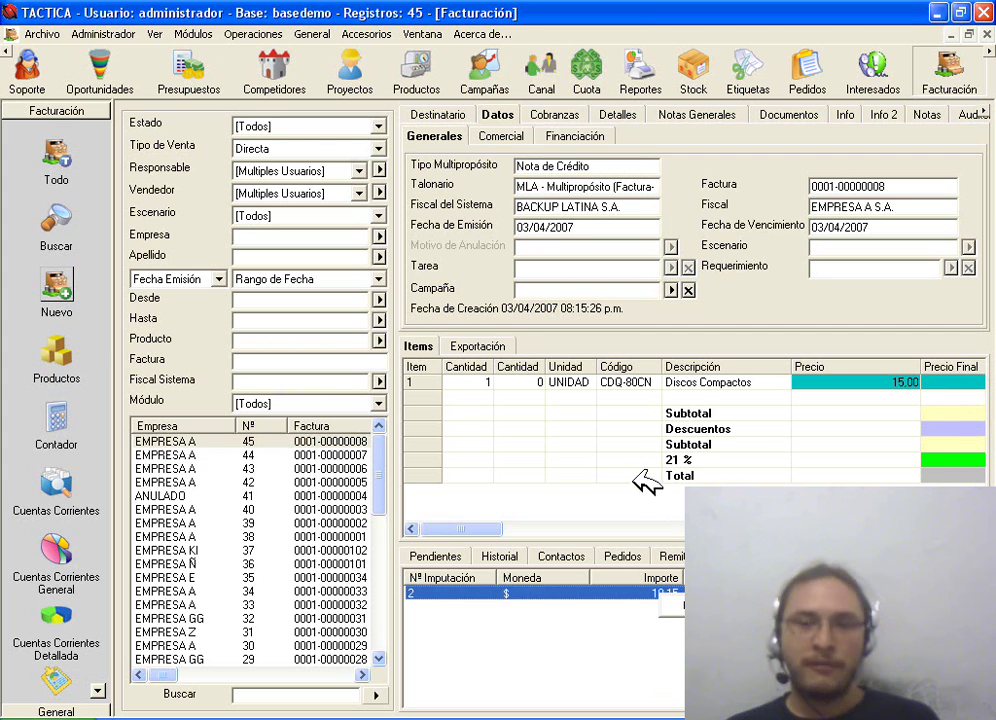
{"action": "left_click", "coordinate": [628, 383]}
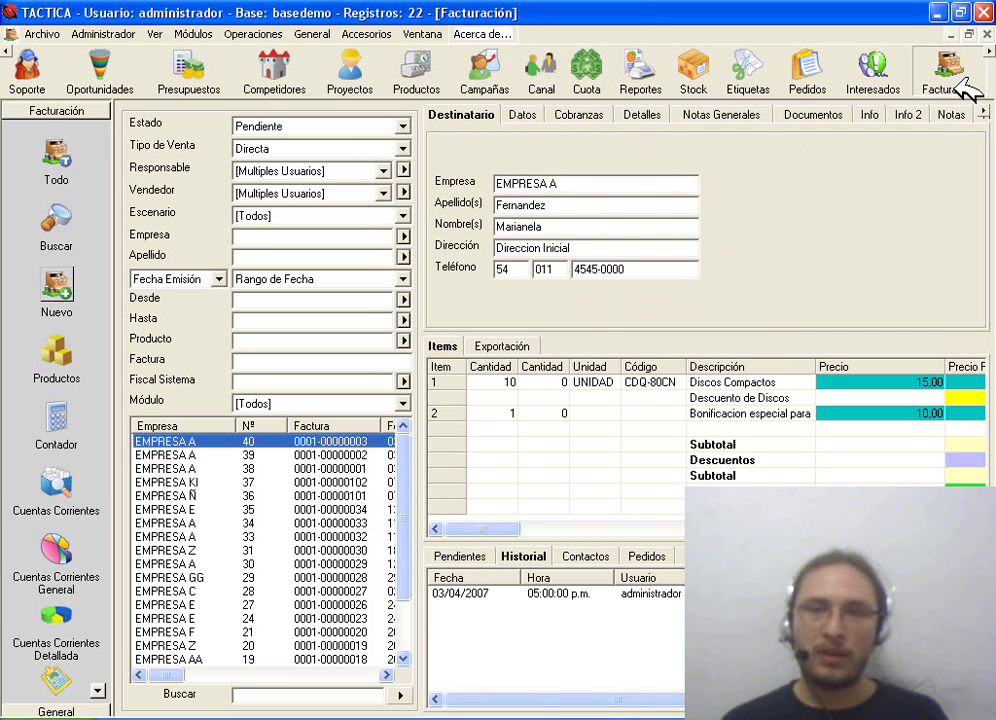
Step: Start a new billing document for EMPRESA A and examine the Multipropósito and Talonario values in its conditions
{"action": "left_click", "coordinate": [76, 281]}
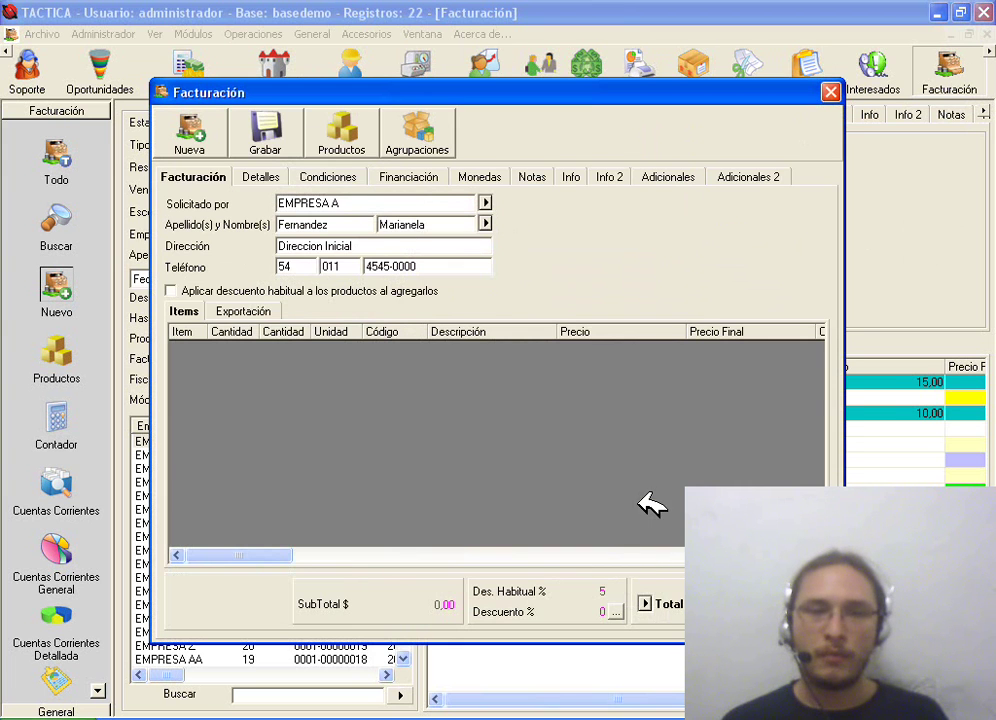
{"action": "left_click", "coordinate": [348, 173]}
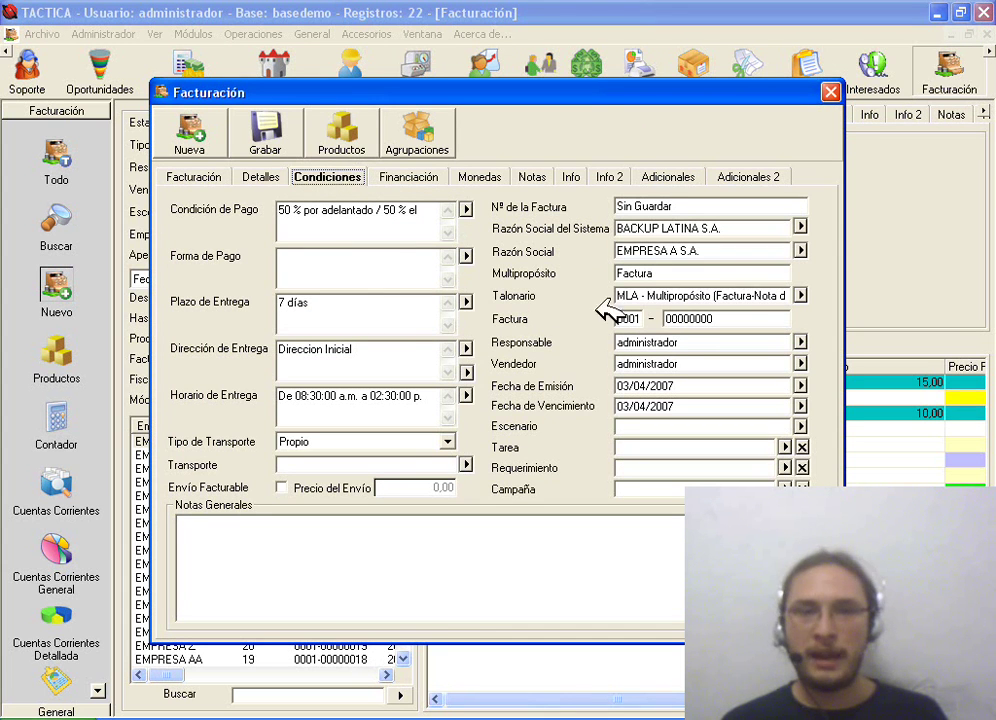
{"action": "left_click_drag", "start_coordinate": [638, 271], "coordinate": [609, 272]}
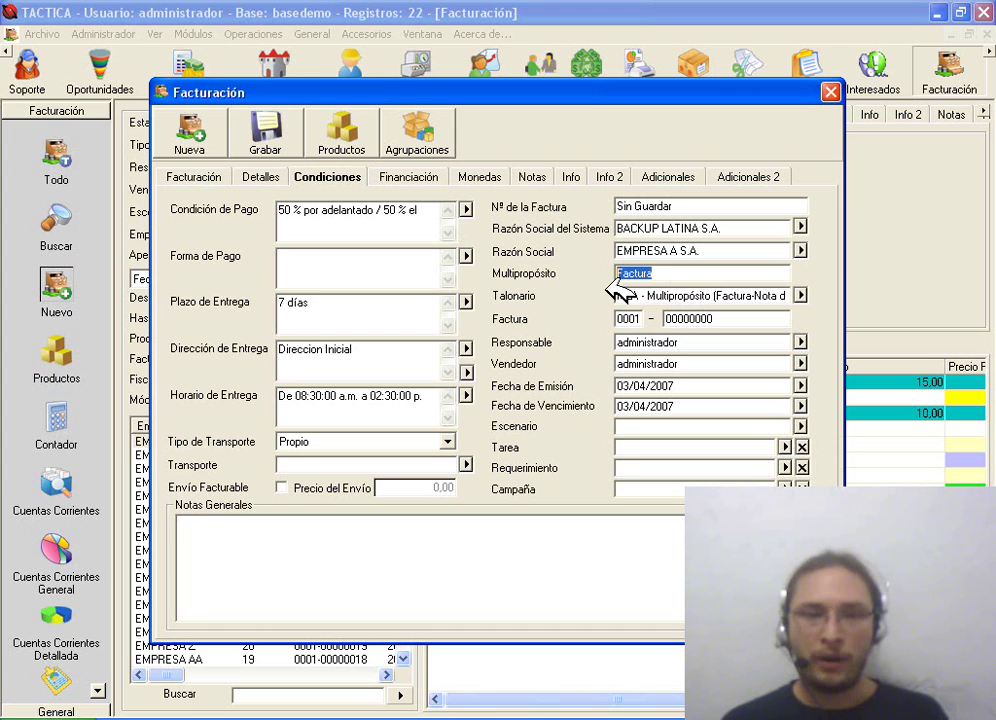
{"action": "left_click", "coordinate": [360, 180]}
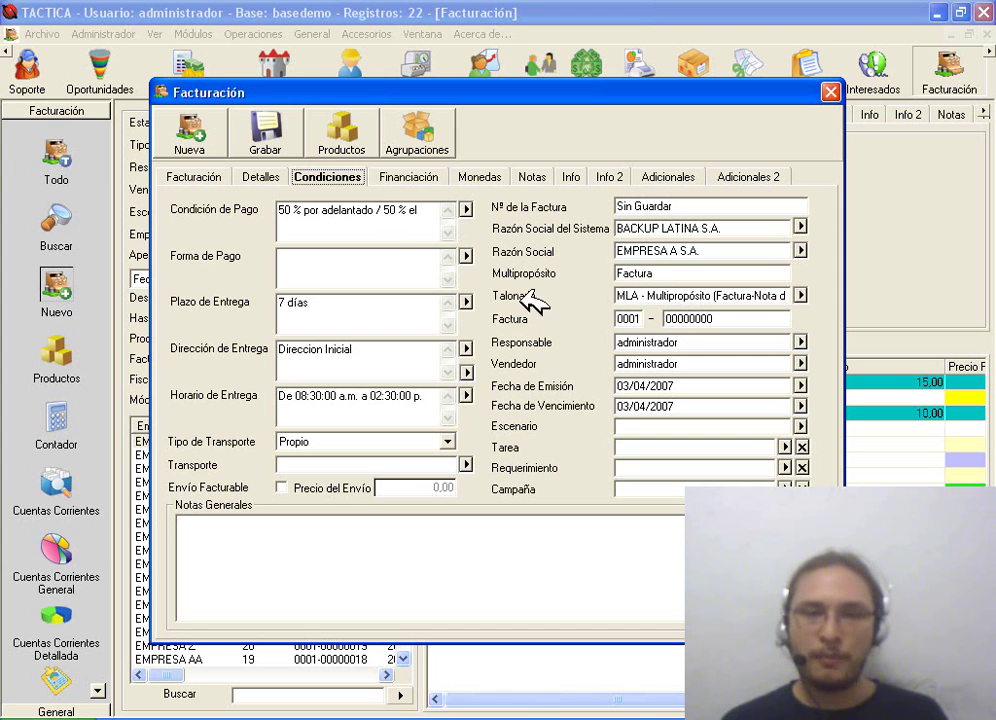
{"action": "left_click", "coordinate": [627, 294]}
{"action": "left_click_drag", "start_coordinate": [640, 297], "coordinate": [816, 305]}
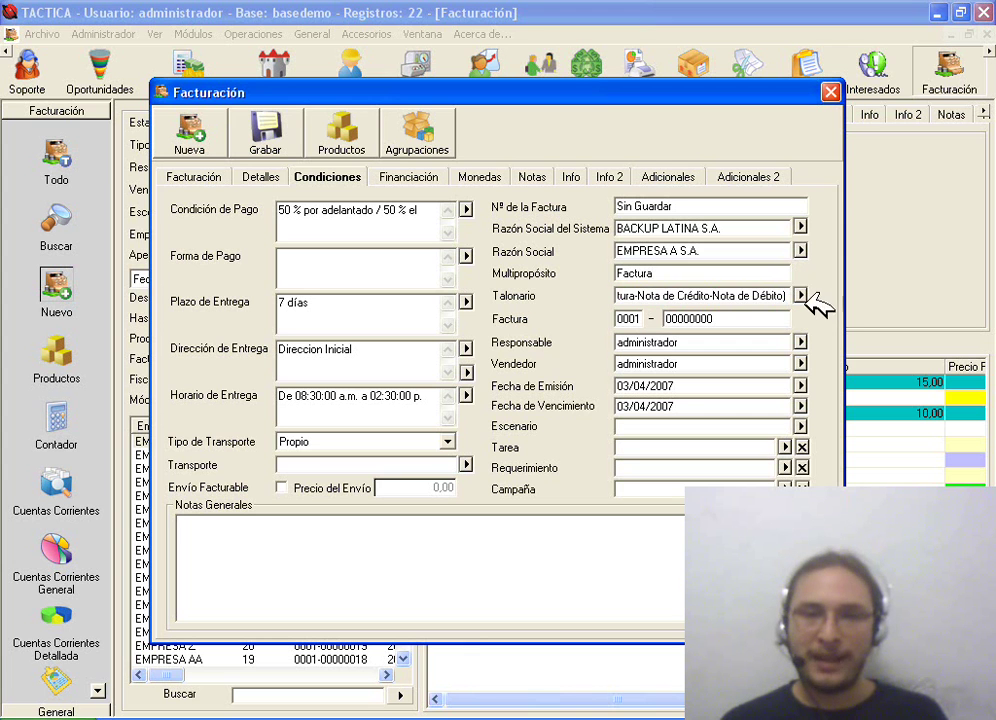
Step: Assign BACKUP LATINA S.A.'s MLA - Multipropósito talonario to the document, with Nota de Débito as its type
{"action": "left_click", "coordinate": [801, 296]}
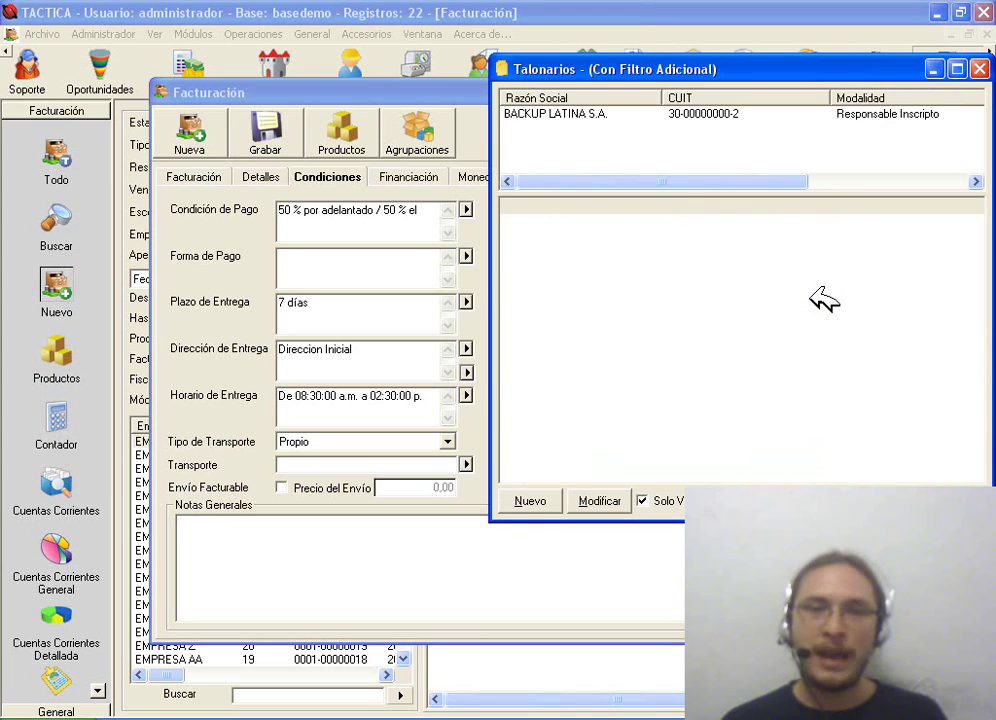
{"action": "left_click", "coordinate": [736, 115]}
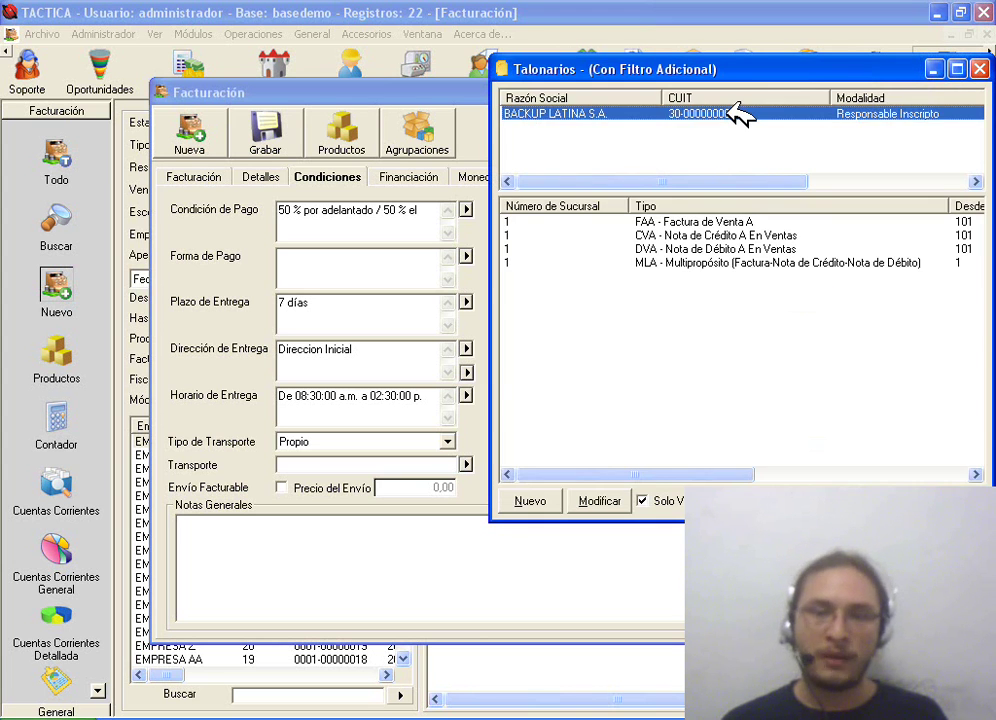
{"action": "left_click", "coordinate": [689, 263]}
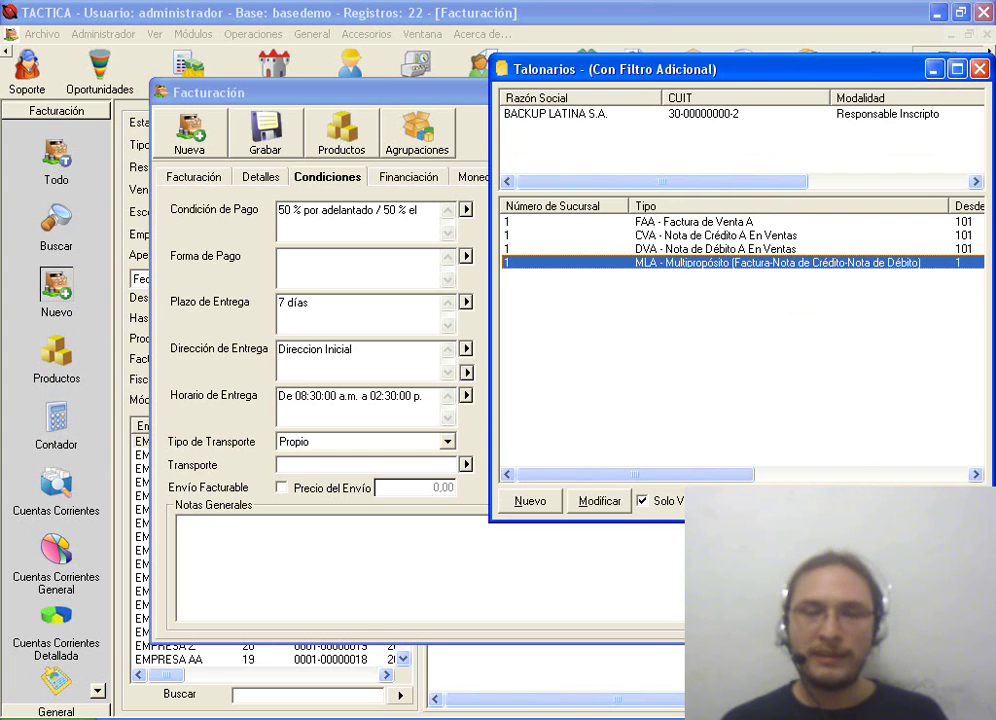
{"action": "key", "text": "Return"}
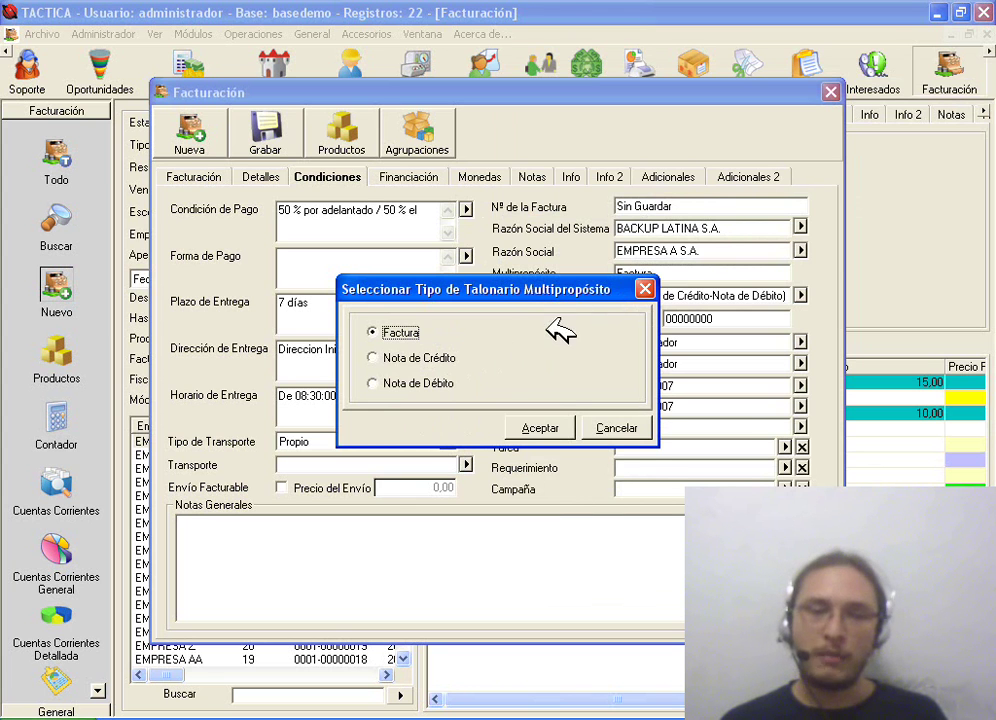
{"action": "left_click", "coordinate": [450, 385]}
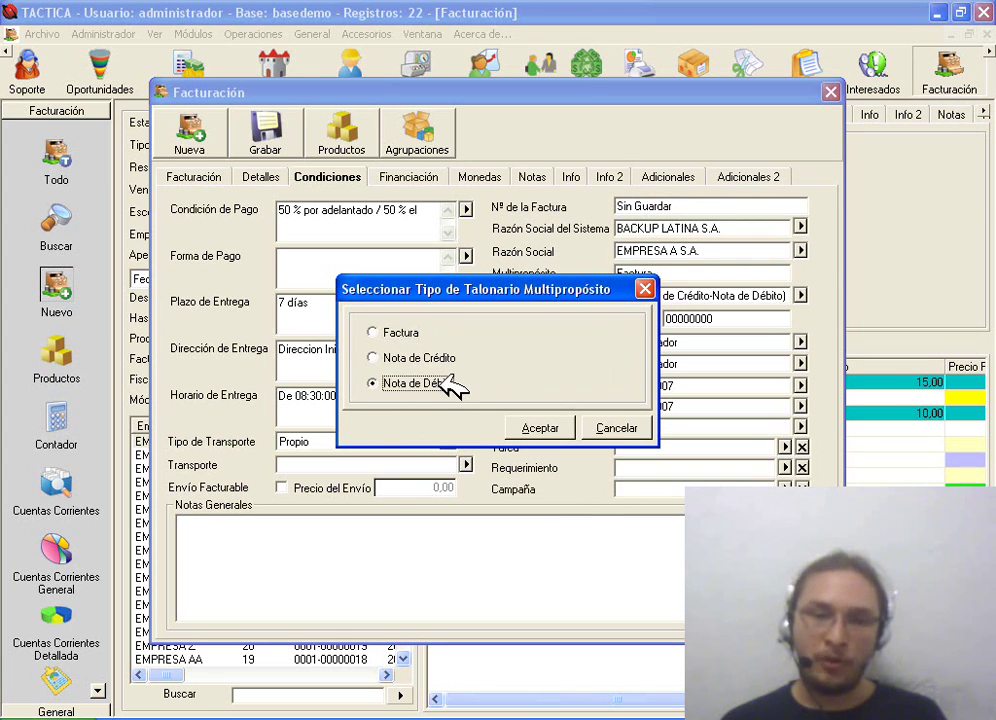
{"action": "left_click", "coordinate": [529, 426]}
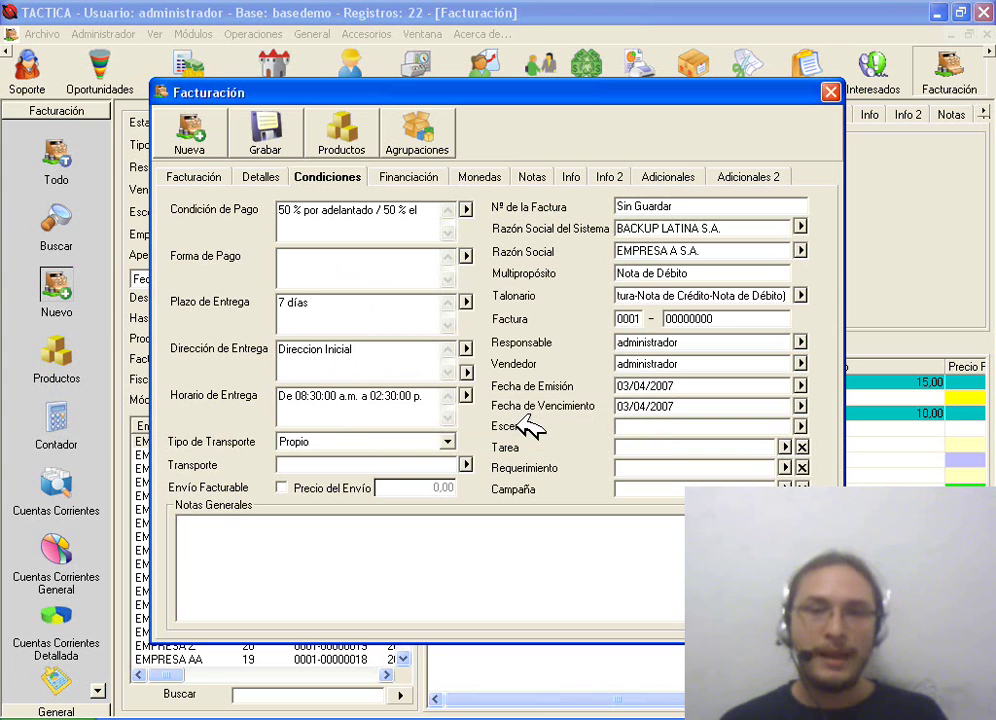
Step: Check the Multipropósito type in the new document's conditions
{"action": "left_click_drag", "start_coordinate": [676, 272], "coordinate": [614, 272]}
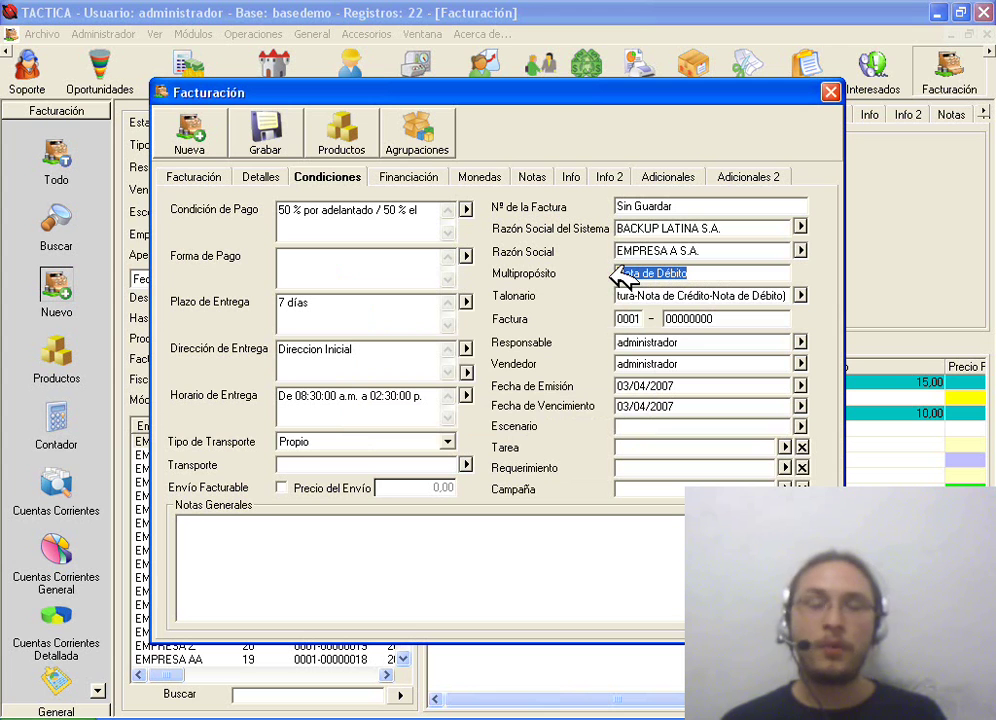
{"action": "left_click", "coordinate": [233, 174]}
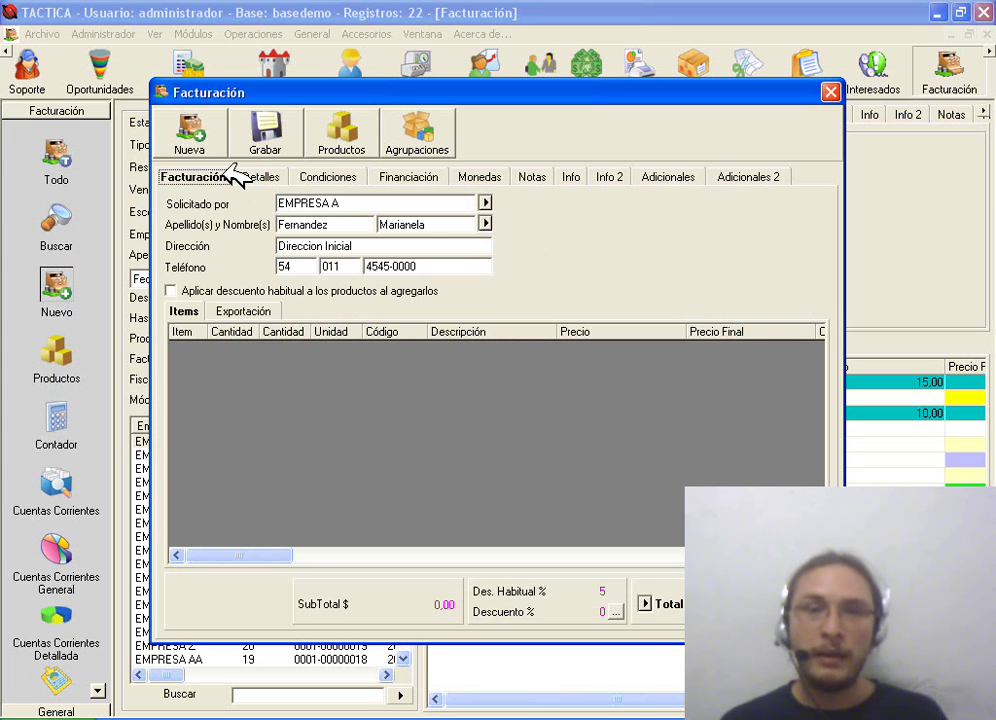
{"action": "left_click", "coordinate": [328, 177]}
{"action": "left_click_drag", "start_coordinate": [722, 280], "coordinate": [498, 245]}
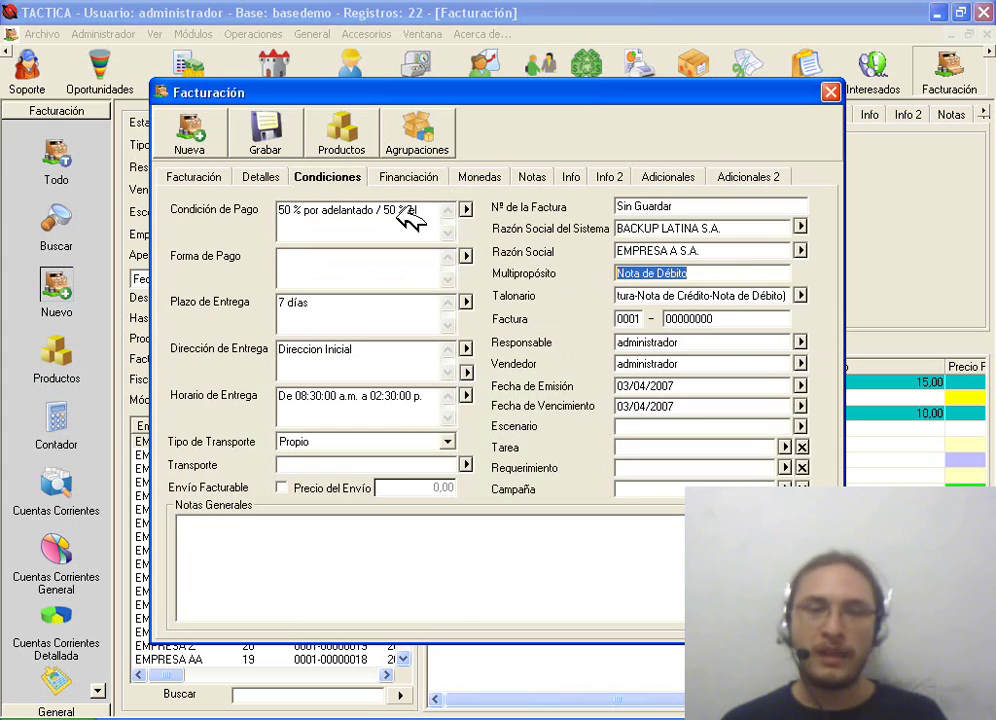
Step: Add 1 unit of product CDQ-80CN, Discos Compactos Grabables, at 15,00 to the debit note's items
{"action": "left_click", "coordinate": [226, 175]}
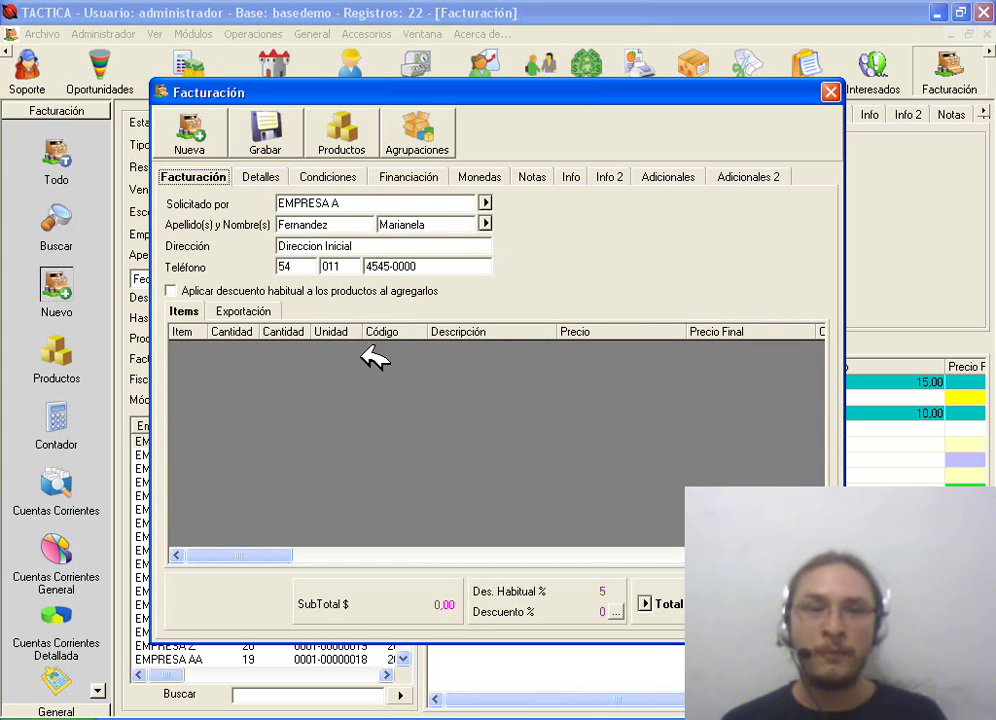
{"action": "left_click", "coordinate": [340, 145]}
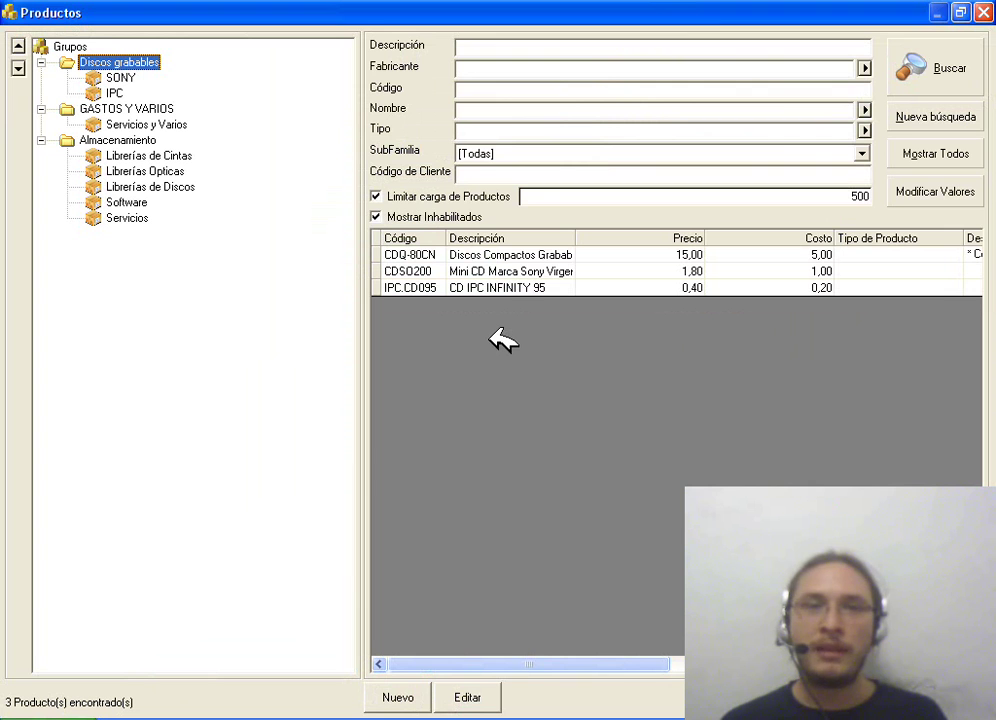
{"action": "left_click", "coordinate": [518, 258]}
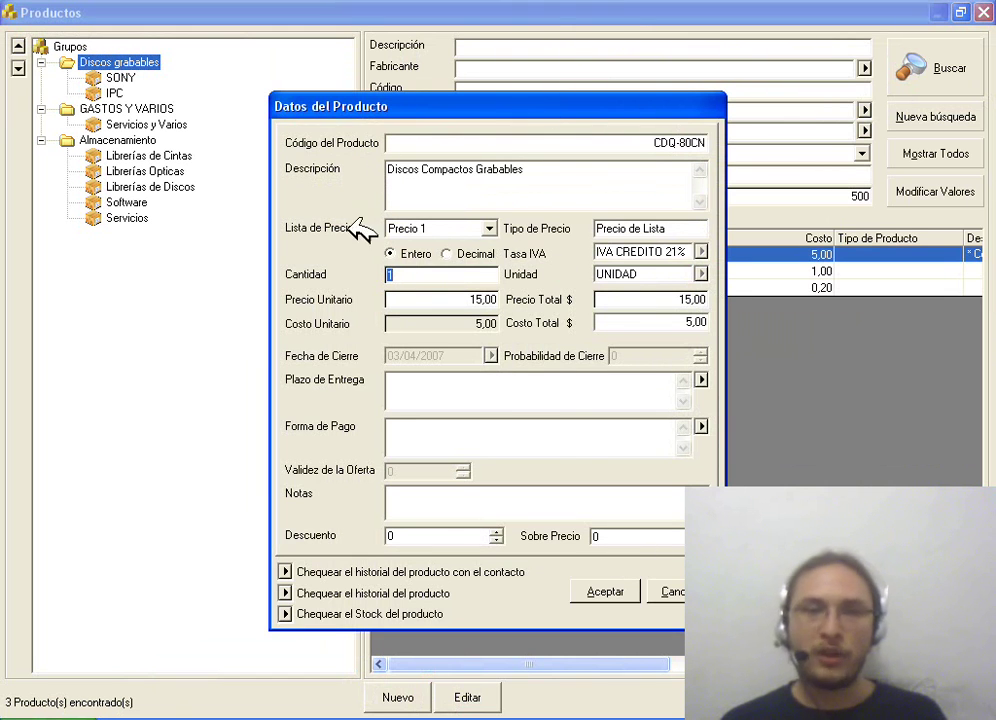
{"action": "left_click", "coordinate": [605, 592]}
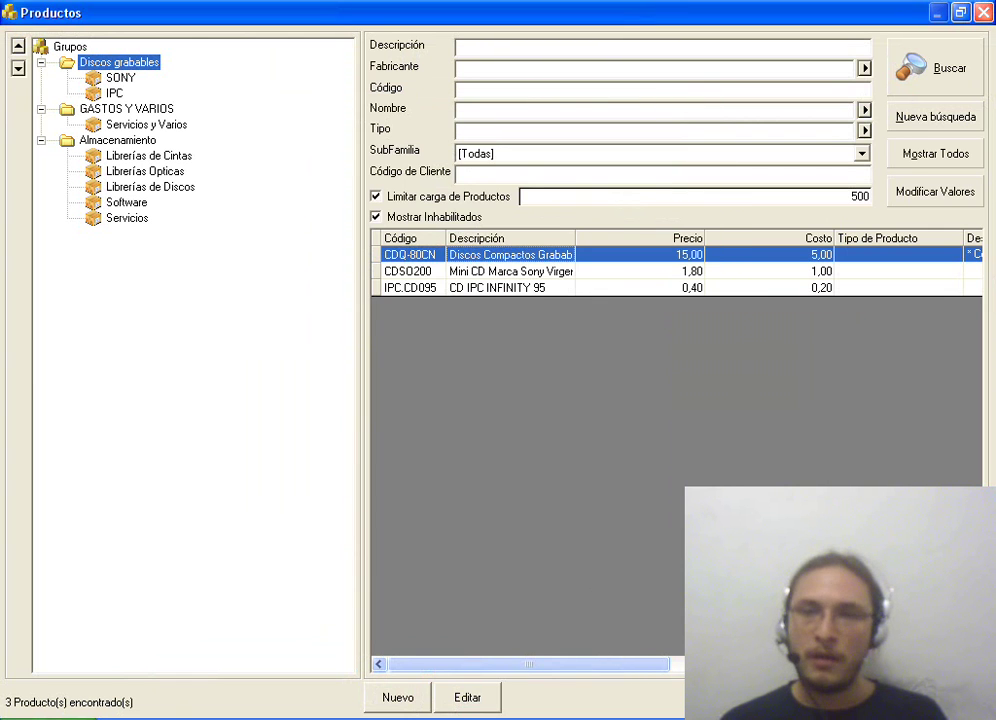
{"action": "left_click", "coordinate": [982, 12]}
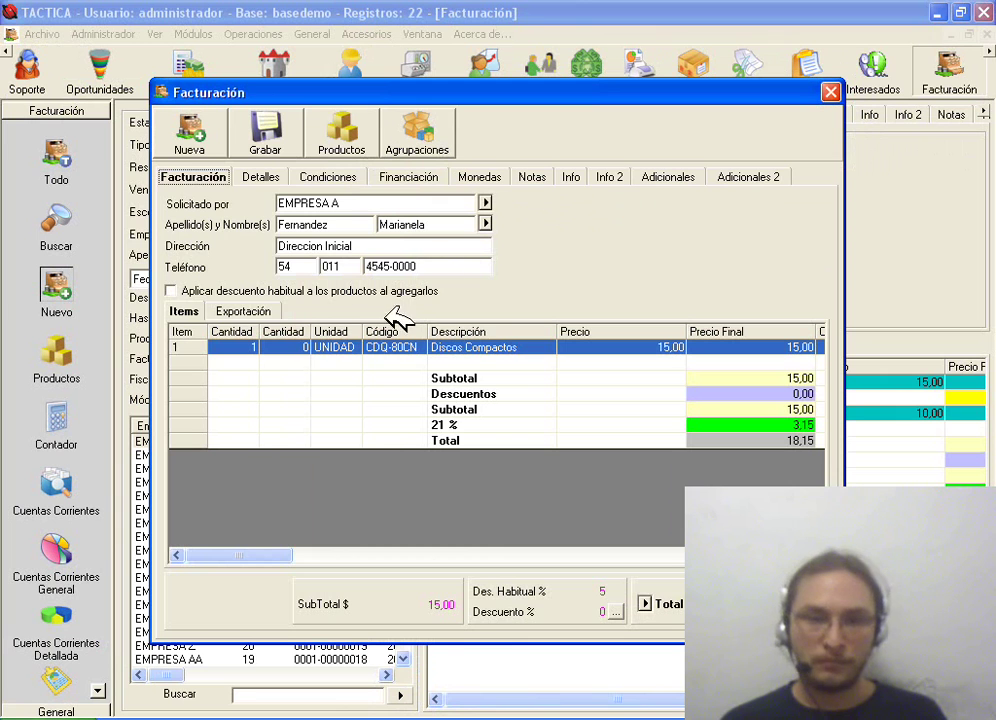
Step: Recheck the document's conditions and save the debit note as Nota de Debito Nª 1 with Generar Recibo enabled
{"action": "left_click", "coordinate": [345, 180]}
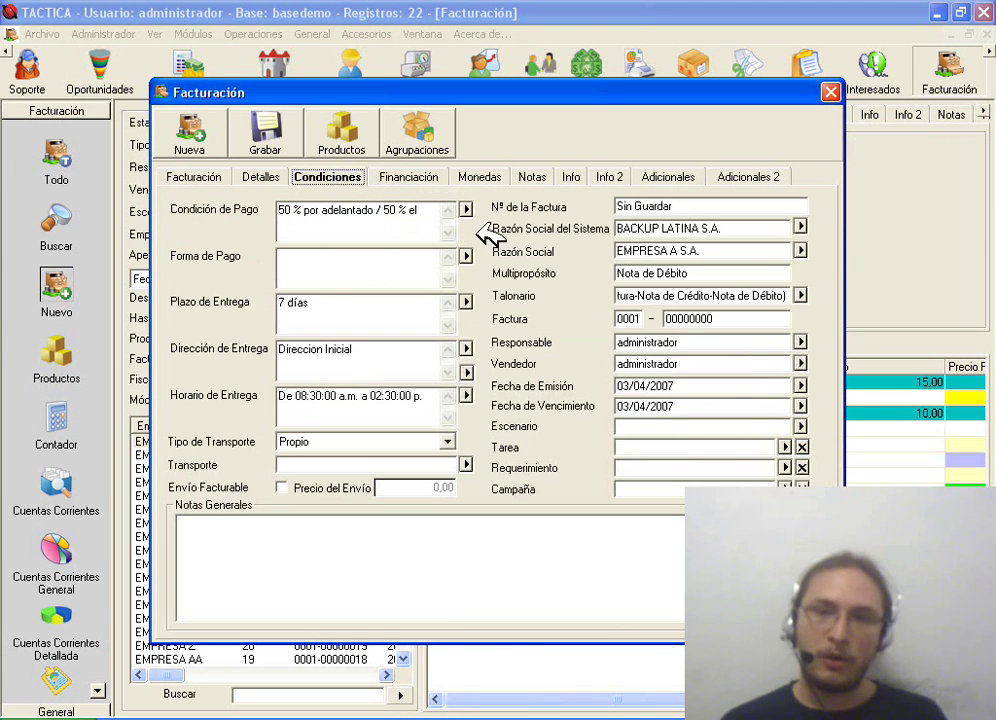
{"action": "left_click", "coordinate": [222, 180]}
{"action": "left_click", "coordinate": [268, 136]}
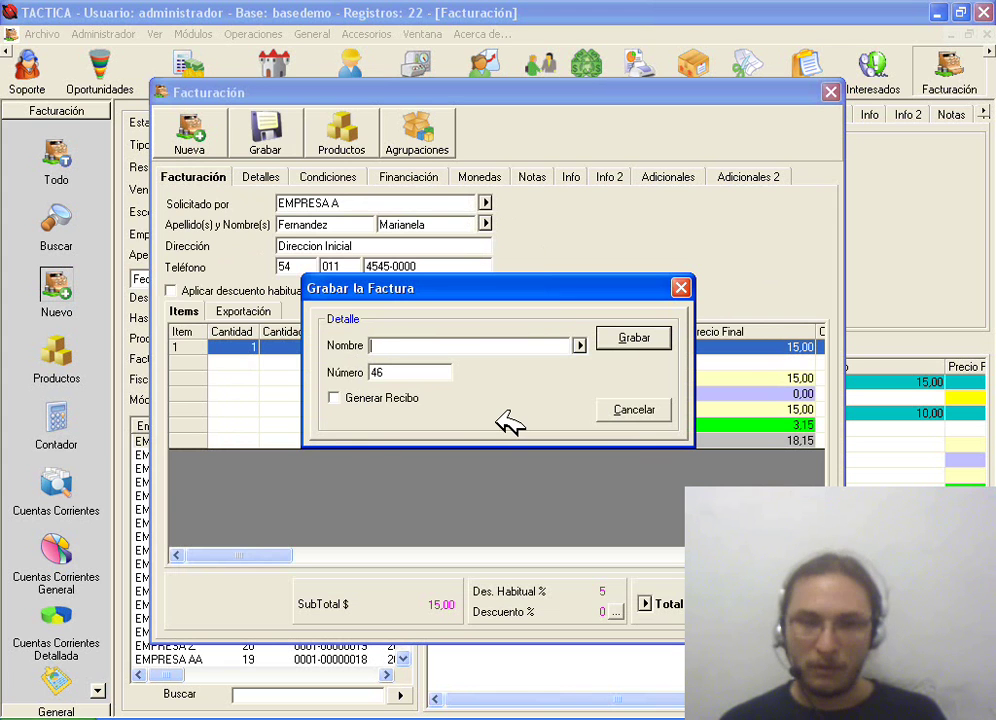
{"action": "type", "text": "Nota de Debito"}
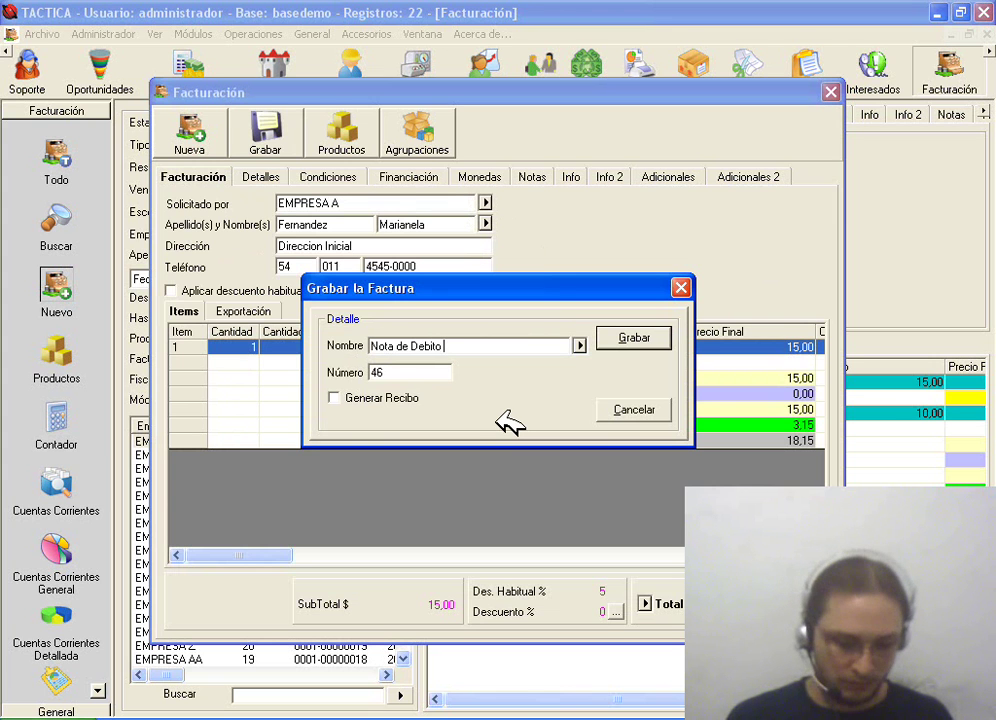
{"action": "type", "text": " Nº 1"}
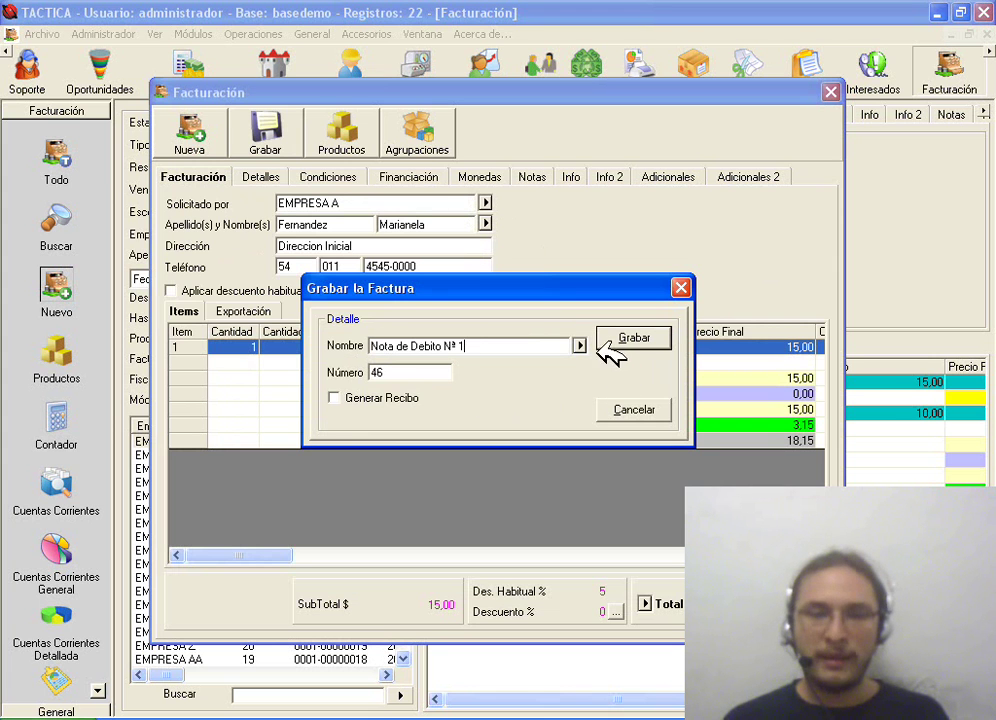
{"action": "left_click_drag", "start_coordinate": [562, 345], "coordinate": [355, 337]}
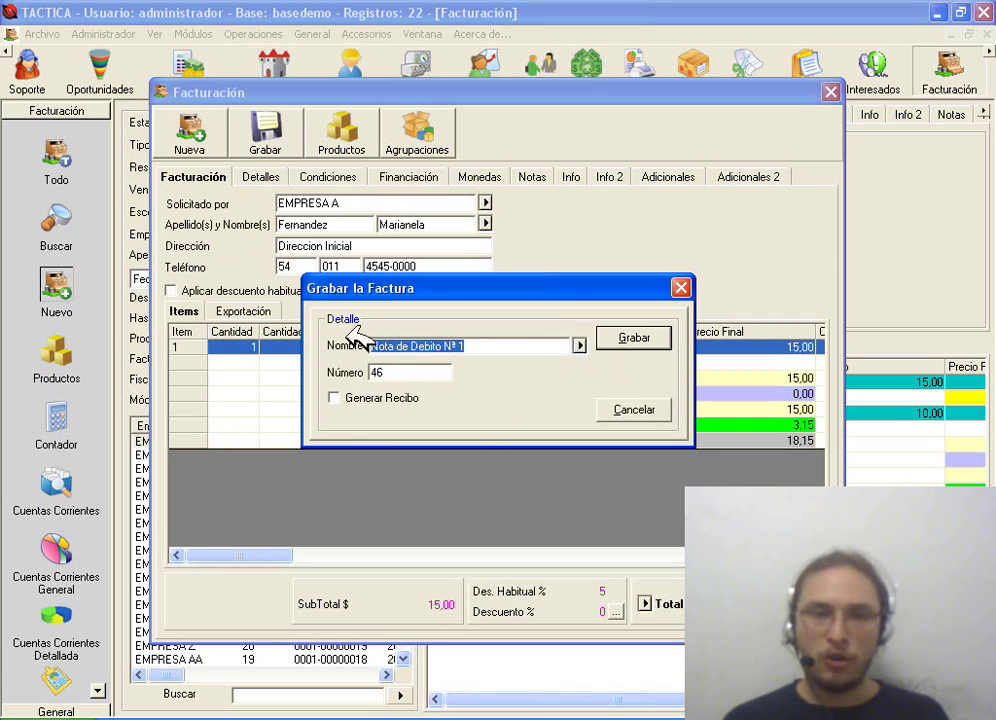
{"action": "left_click", "coordinate": [376, 400]}
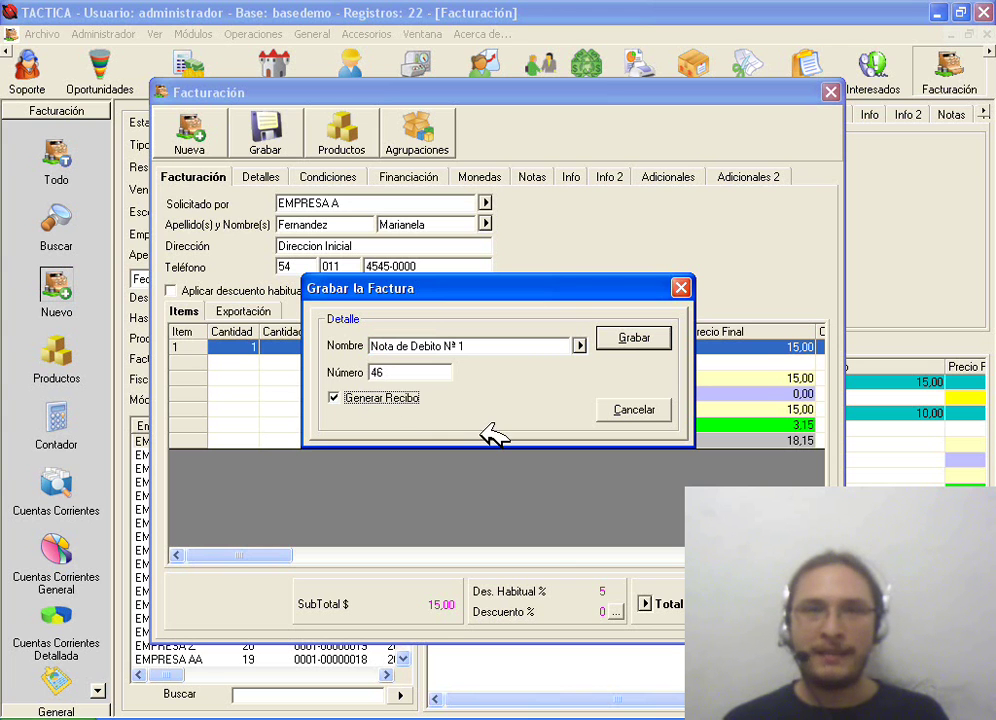
{"action": "left_click", "coordinate": [635, 340]}
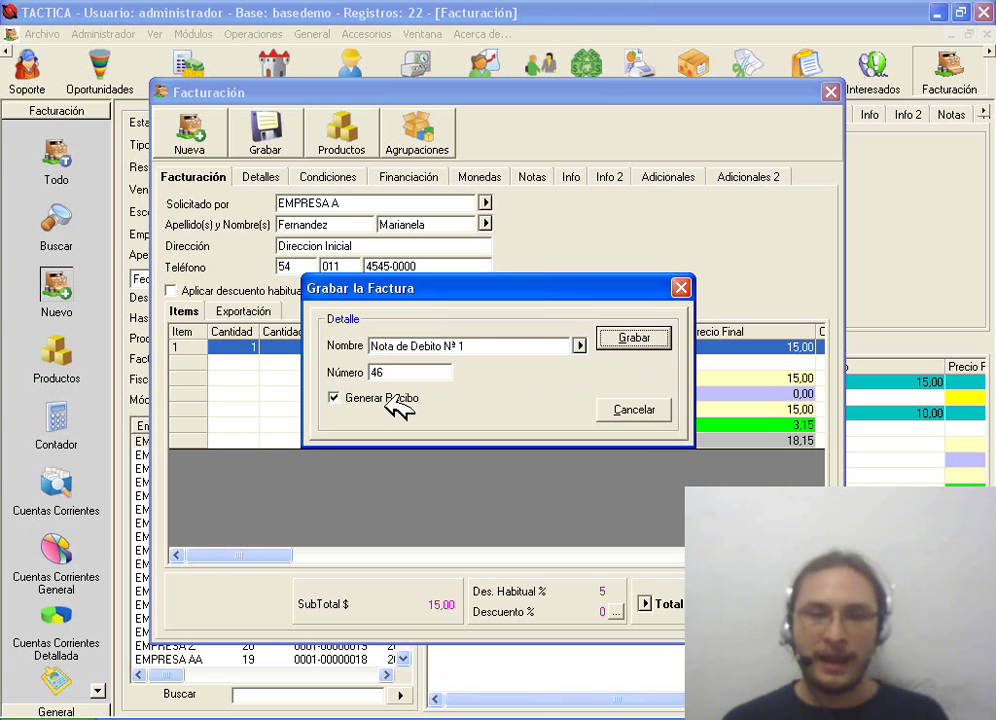
{"action": "left_click", "coordinate": [641, 338]}
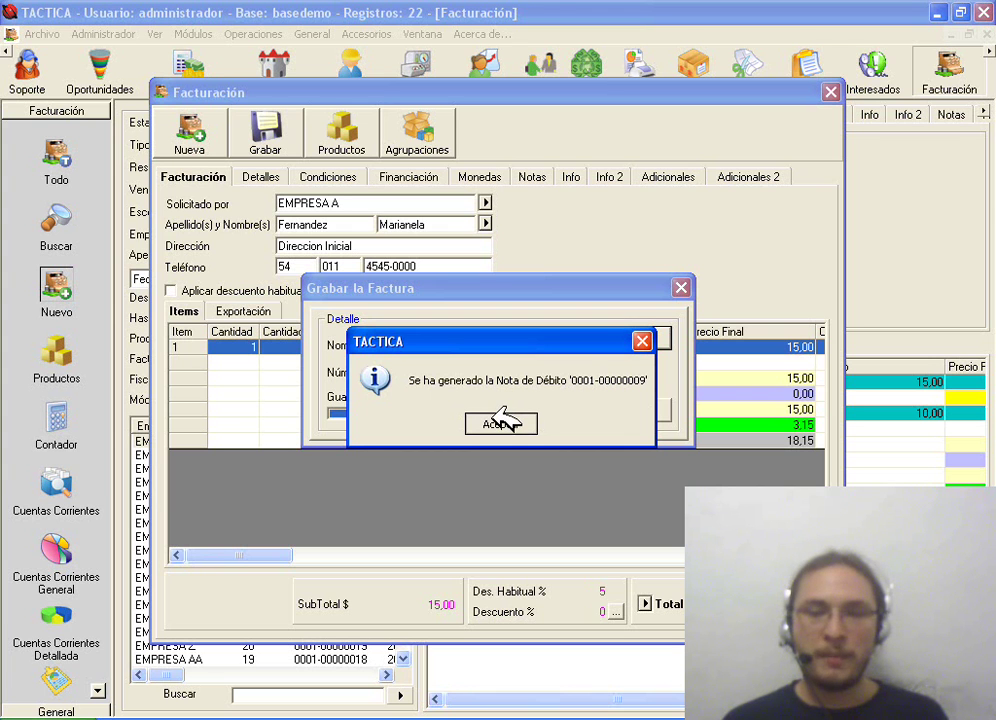
Step: Review the Saldo in the receipt opened for the debit note and leave the receipt
{"action": "left_click", "coordinate": [503, 423]}
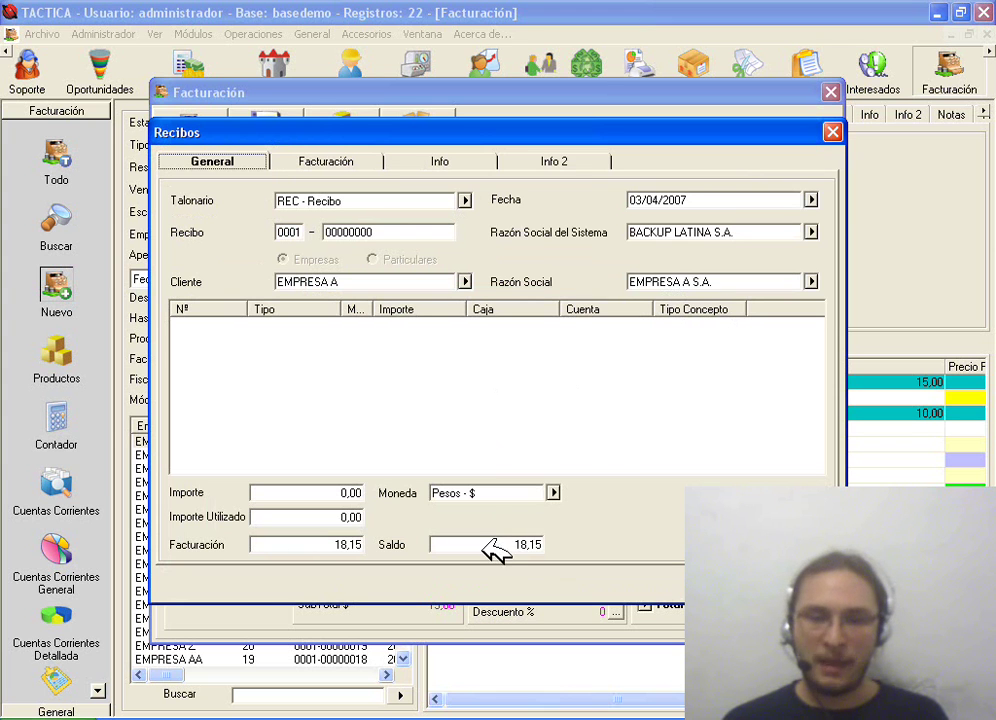
{"action": "left_click_drag", "start_coordinate": [488, 545], "coordinate": [601, 542]}
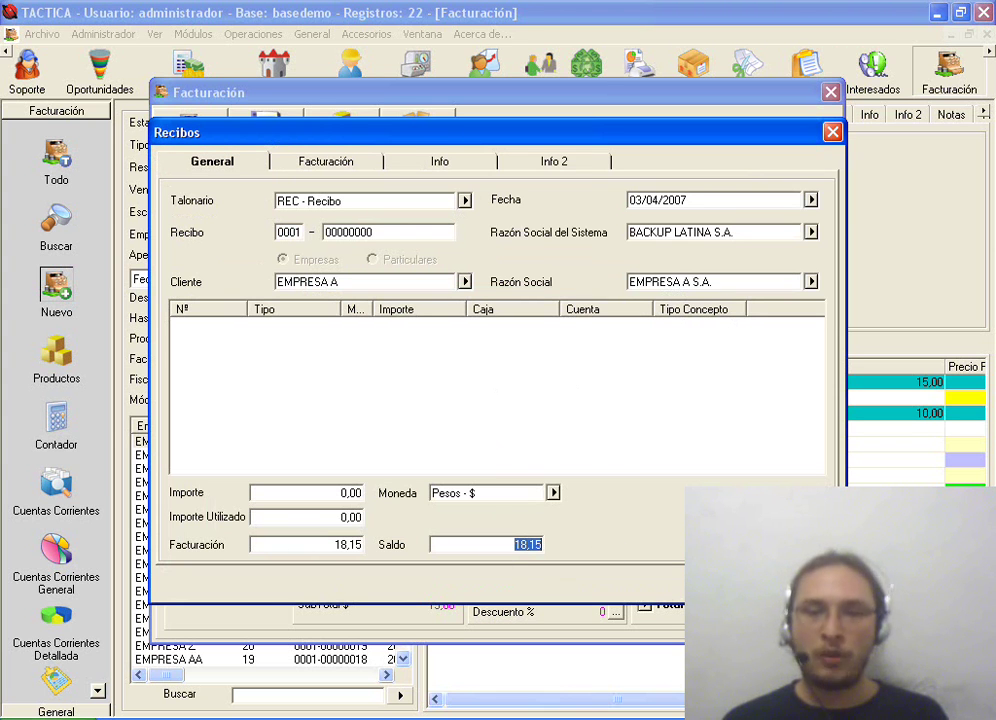
{"action": "key", "text": "Return"}
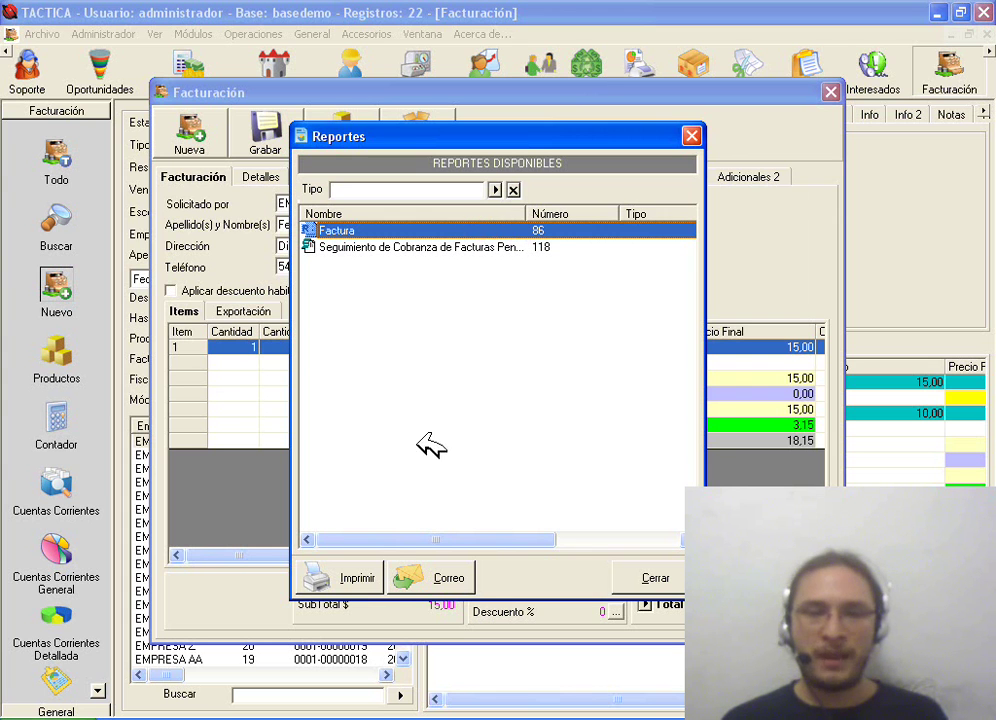
Step: Preview the debit note with the Factura report, check its printing options without printing, and close the viewer and billing form
{"action": "left_click", "coordinate": [370, 580]}
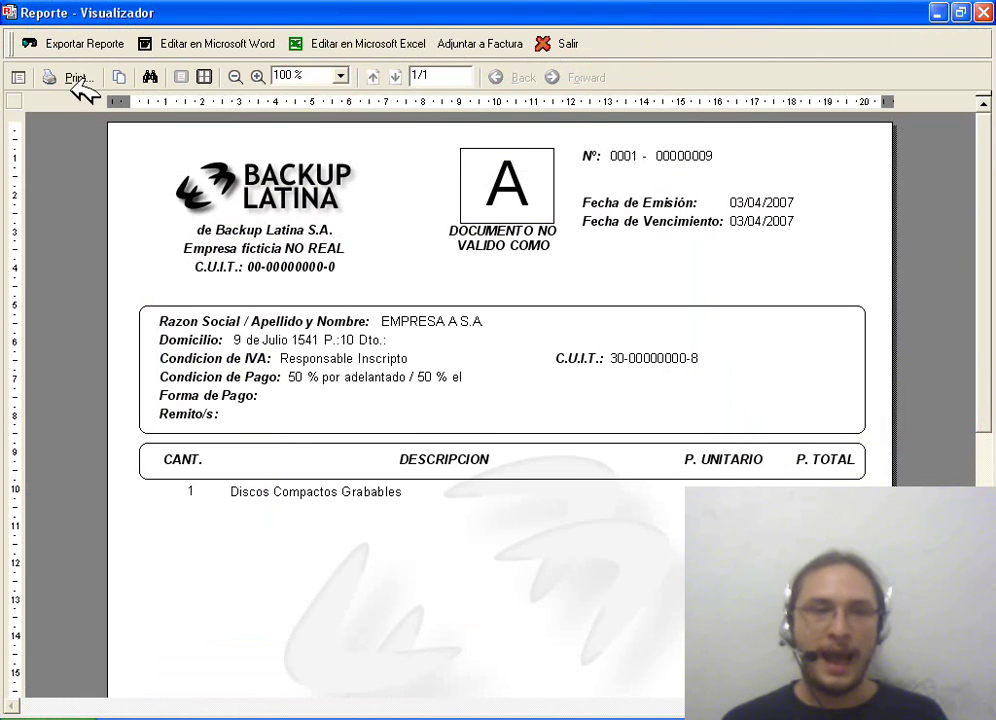
{"action": "left_click", "coordinate": [74, 84]}
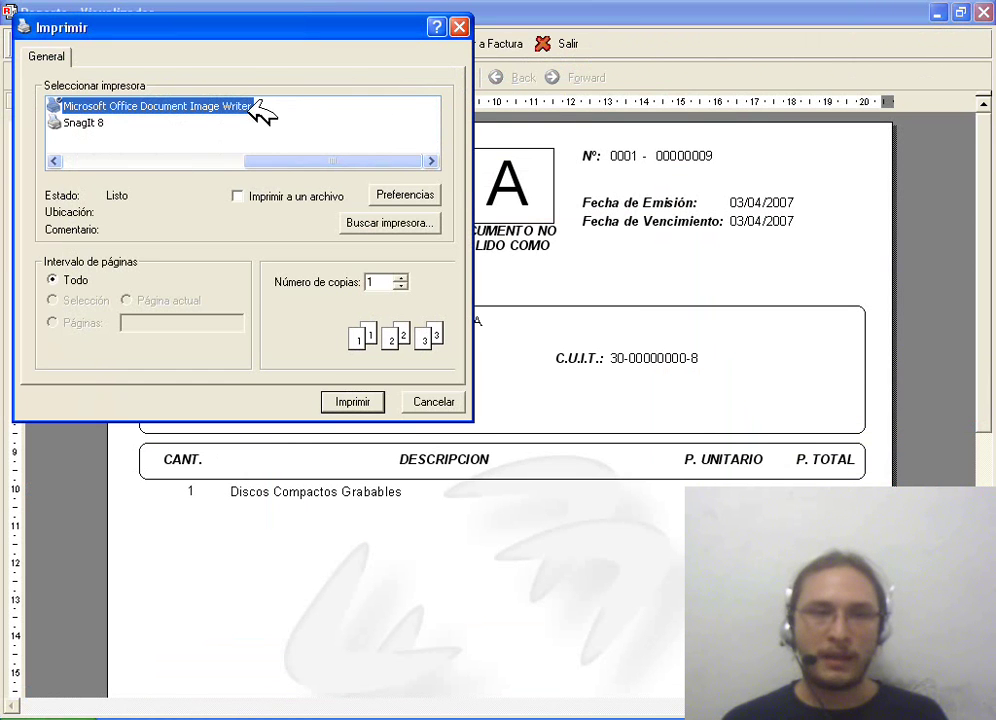
{"action": "left_click", "coordinate": [438, 402]}
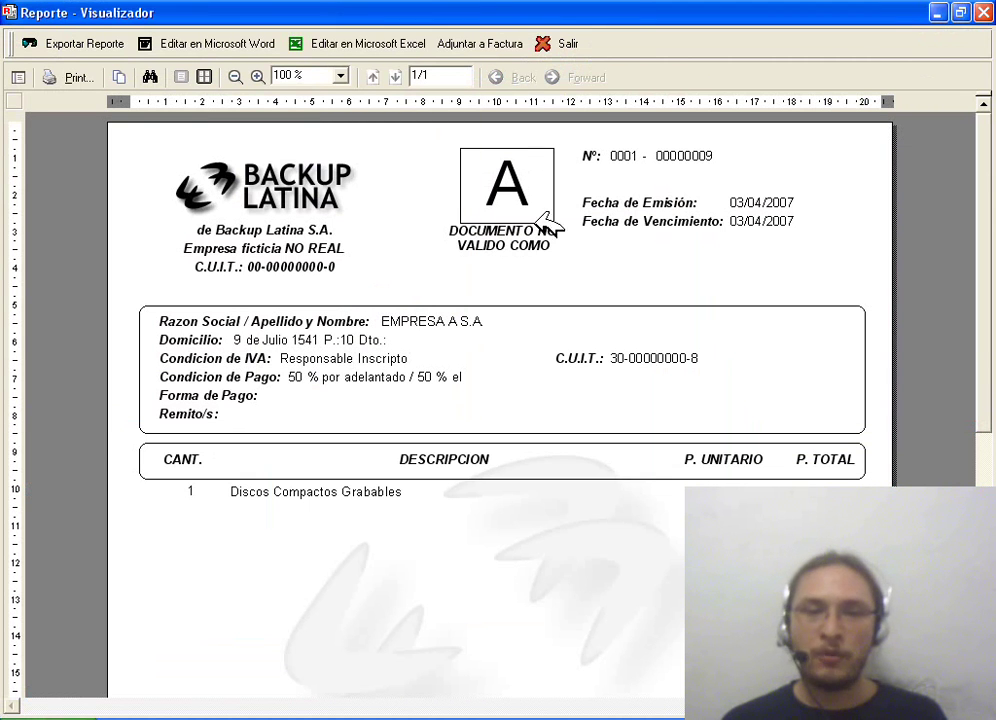
{"action": "left_click", "coordinate": [570, 44]}
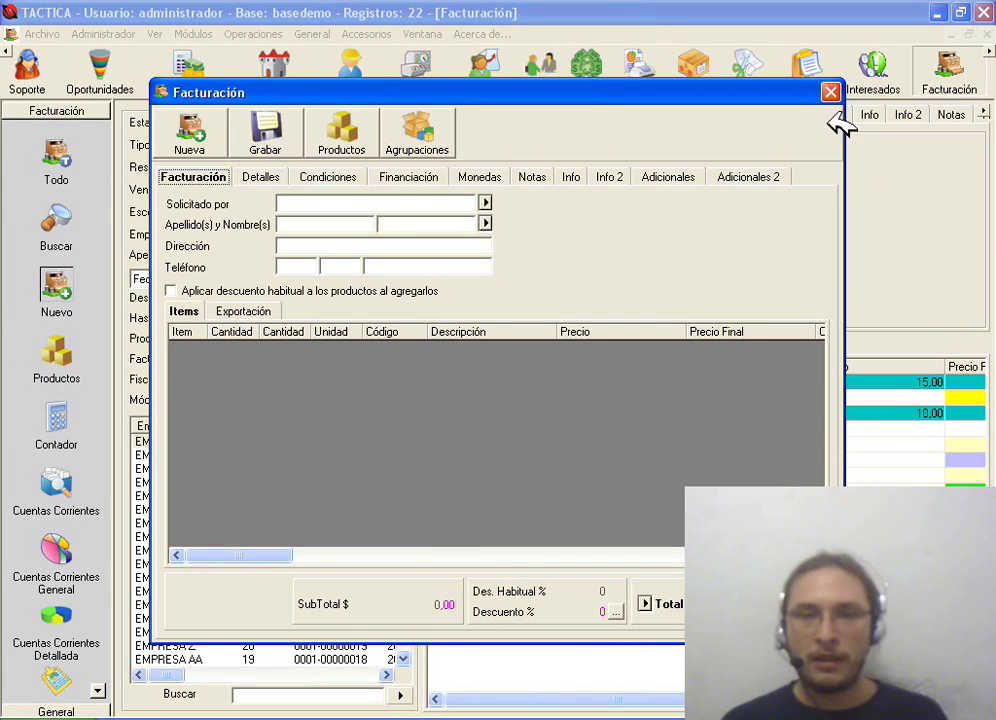
{"action": "left_click", "coordinate": [830, 92]}
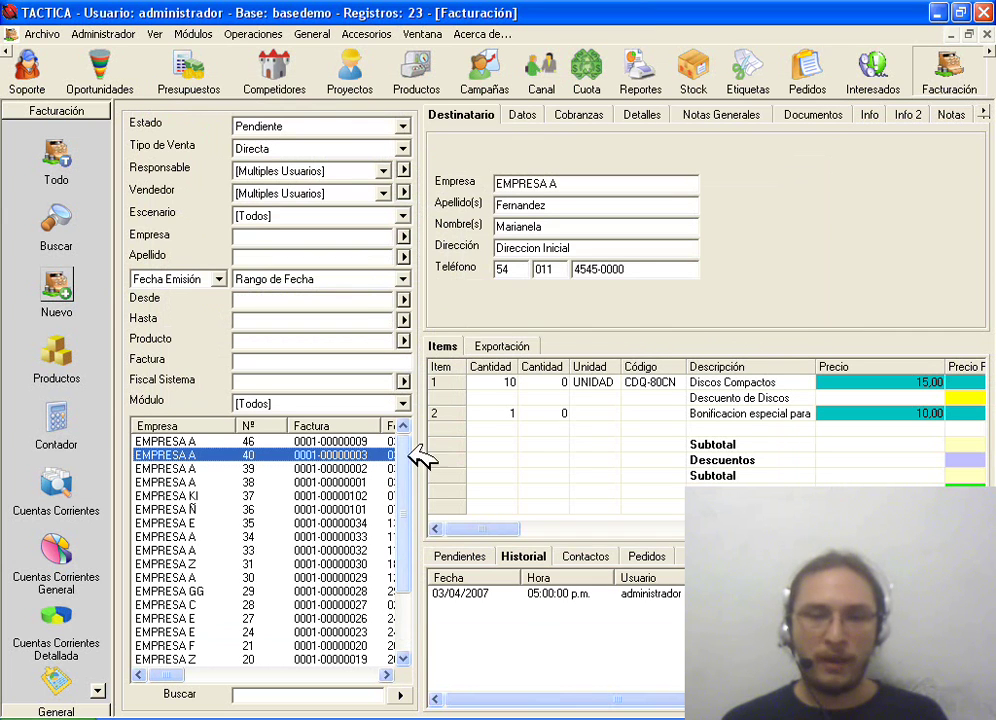
Step: Open the Estado filter options of the billing document list
{"action": "left_click", "coordinate": [339, 127]}
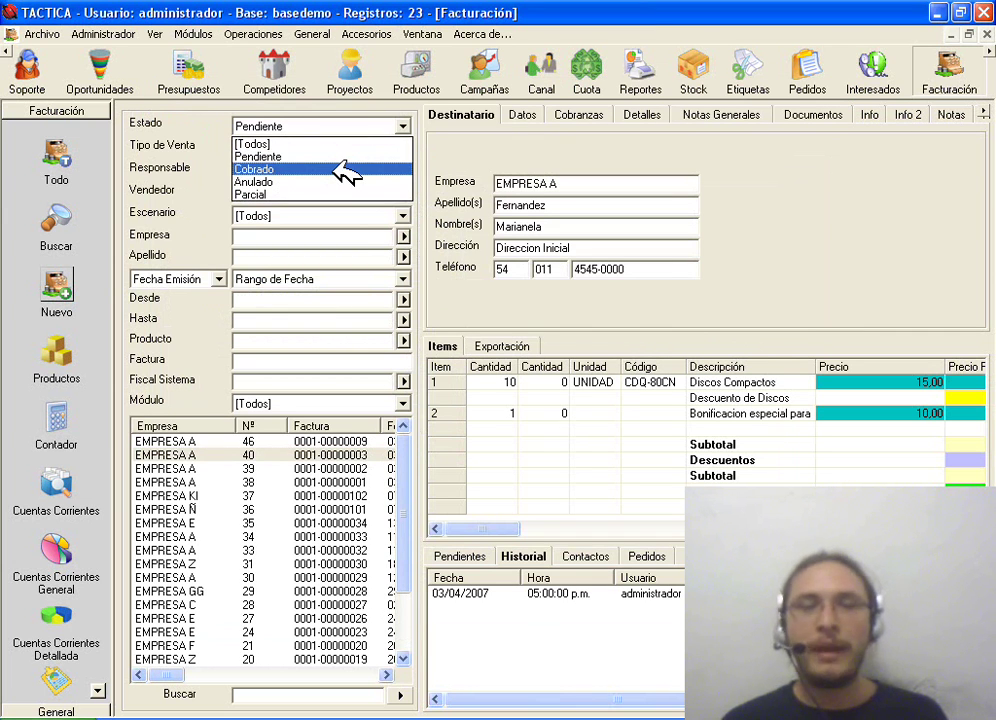